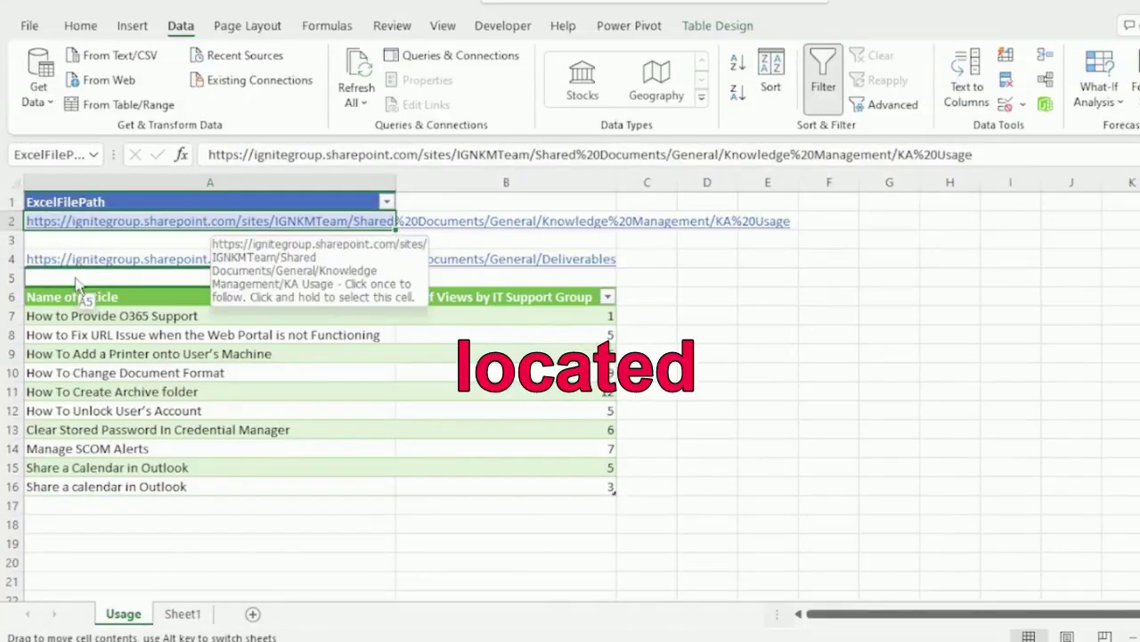
# Step: Move the KA Usage URL to A5, place the Deliverables folder URL in A2, and refresh all queries
pyautogui.moveTo(77, 284); pyautogui.dragTo(80, 279)
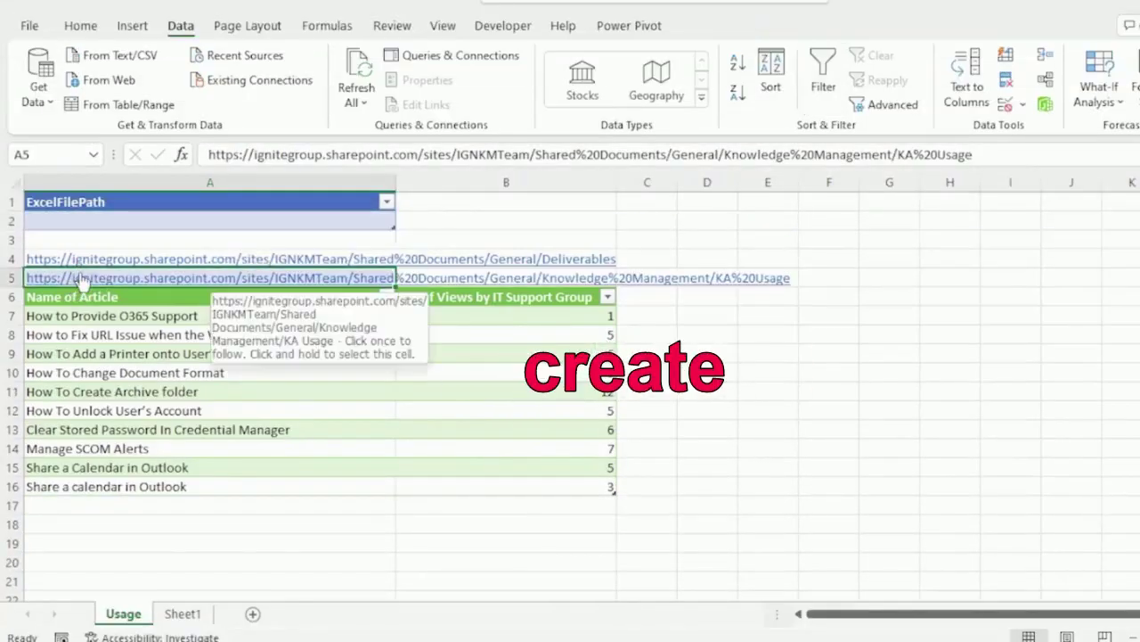
pyautogui.click(78, 260)
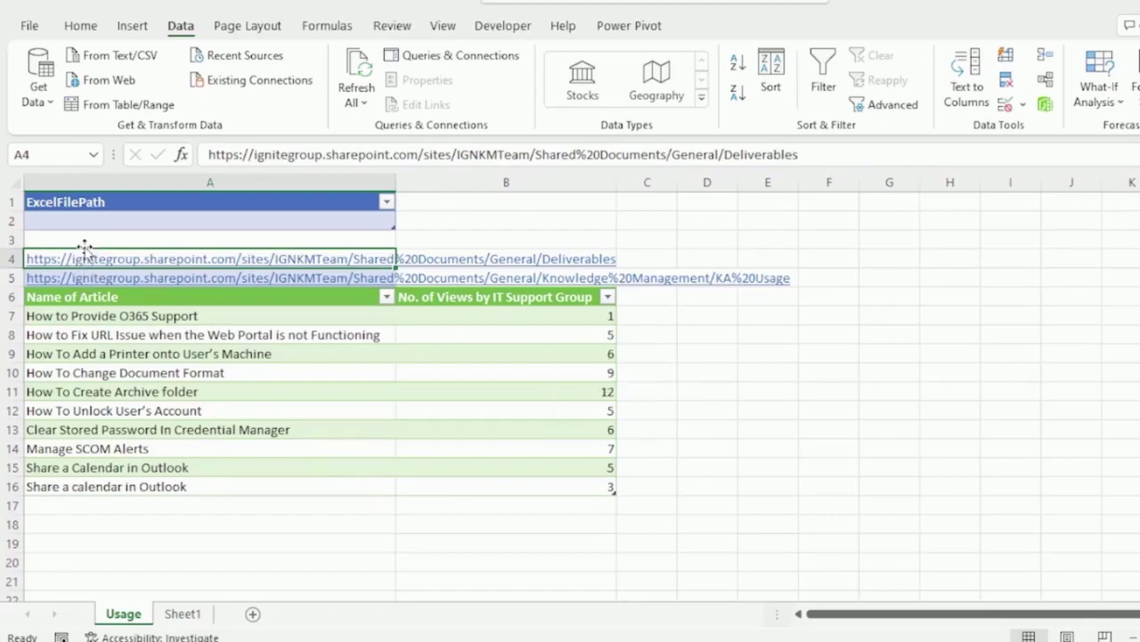
pyautogui.moveTo(83, 251)
pyautogui.mouseDown()
pyautogui.moveTo(77, 219)
pyautogui.moveTo(79, 230)
pyautogui.mouseUp()
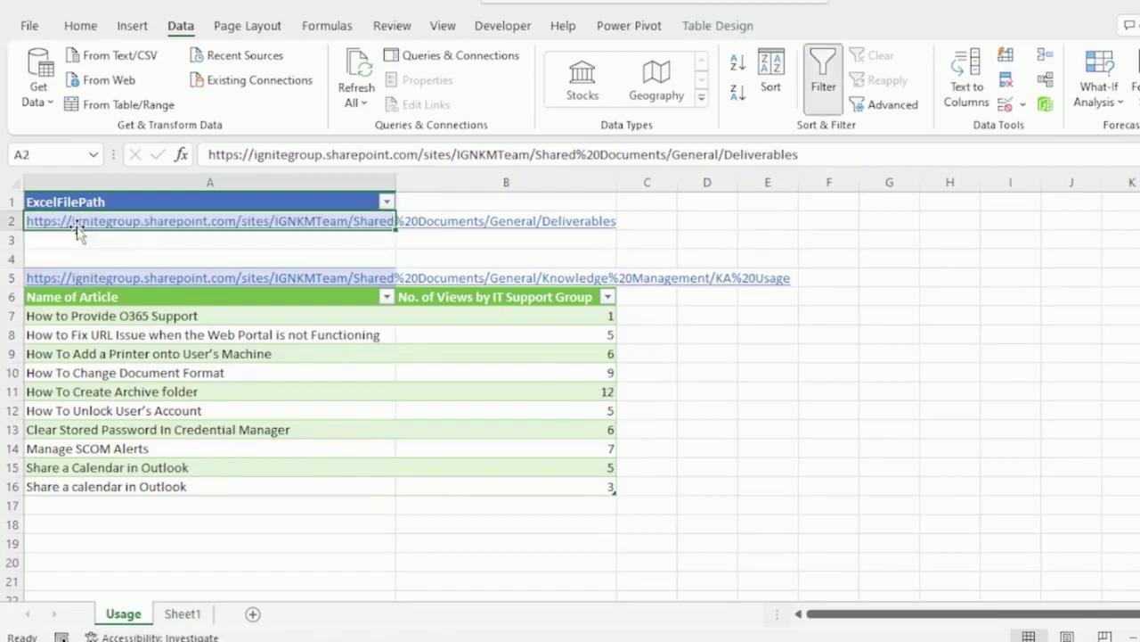
pyautogui.click(356, 73)
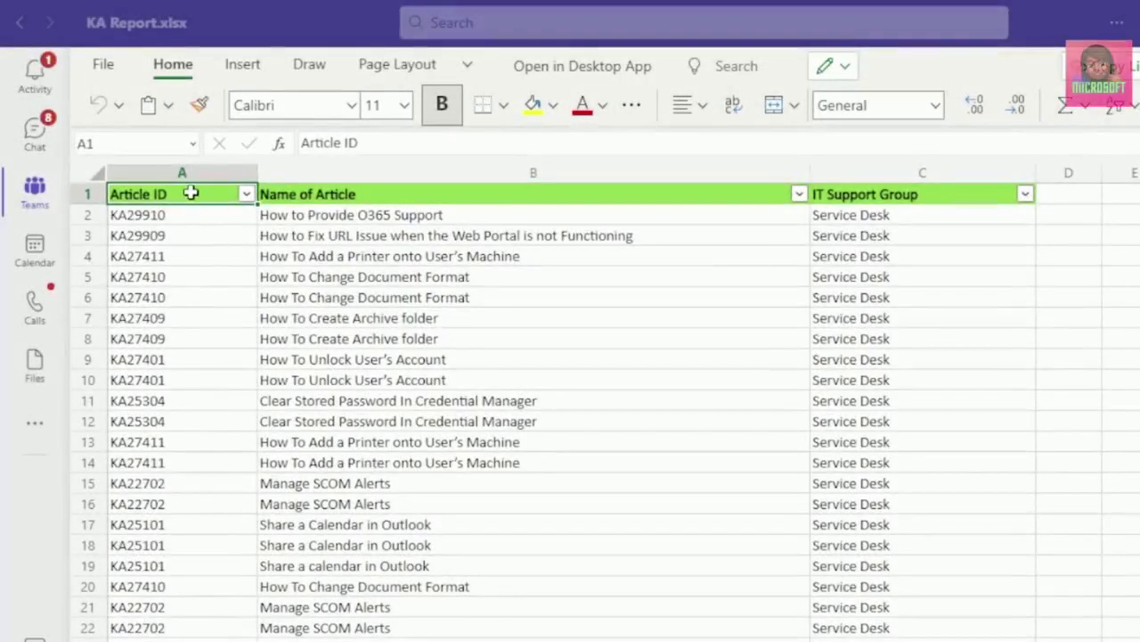
pyautogui.moveTo(193, 188); pyautogui.dragTo(929, 632)
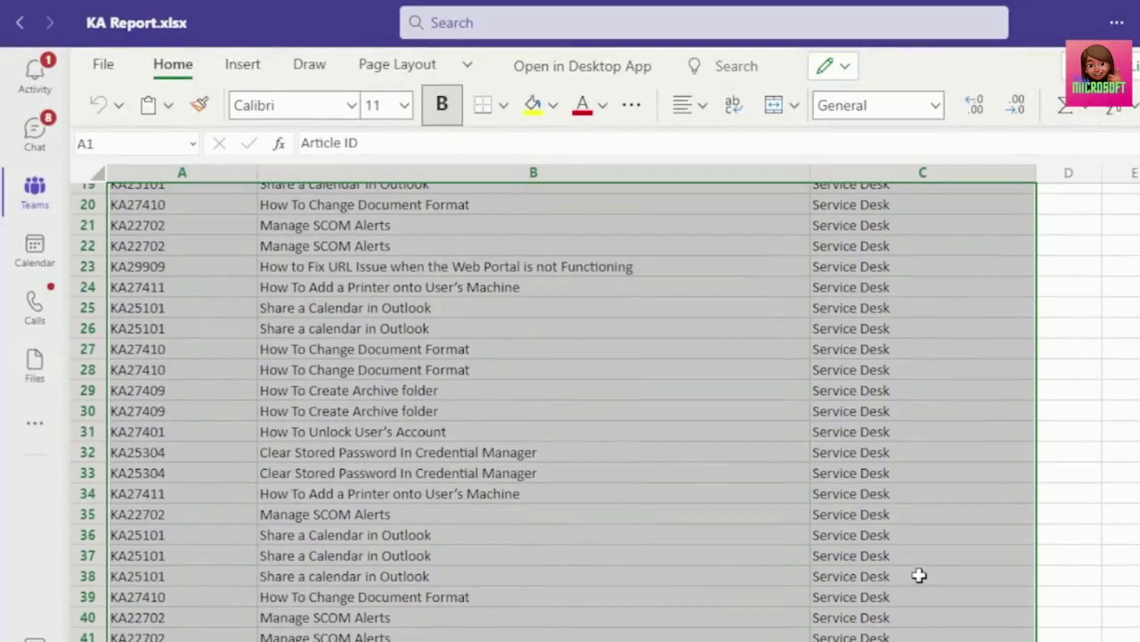
pyautogui.scroll(6, 191, 216)
pyautogui.click(184, 193)
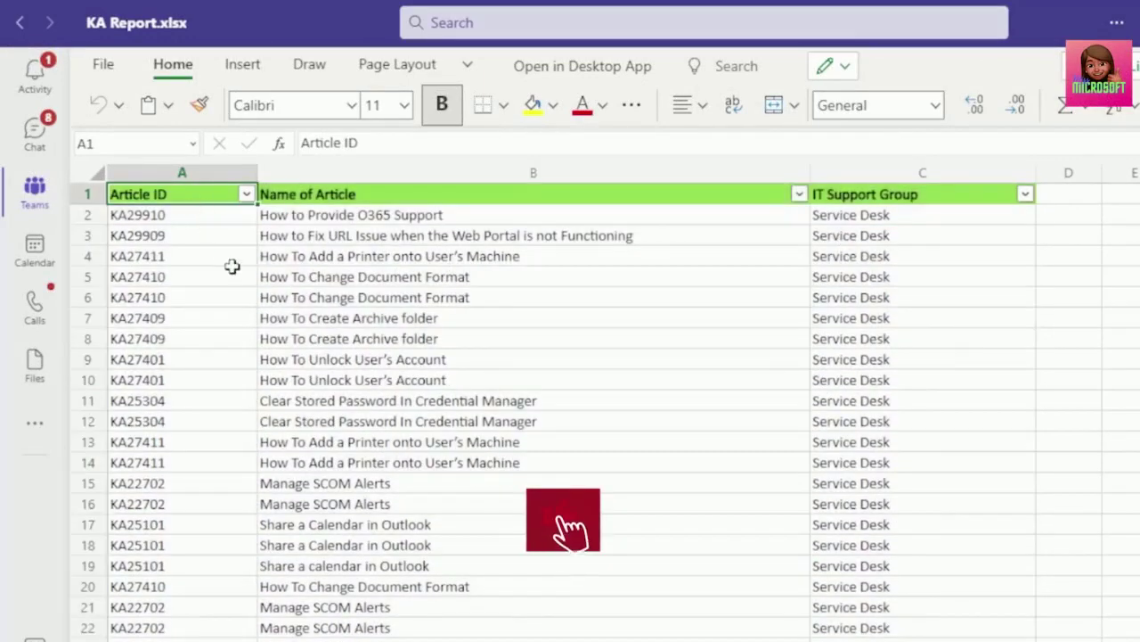
pyautogui.press('Right')
pyautogui.press('Right')
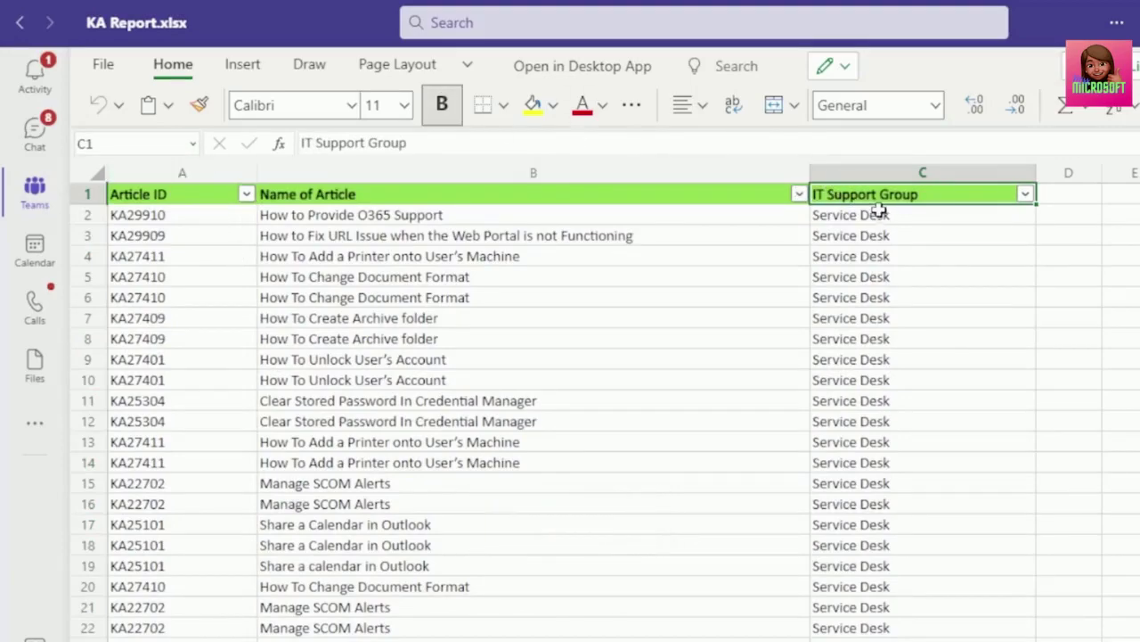
pyautogui.moveTo(879, 211); pyautogui.dragTo(882, 602)
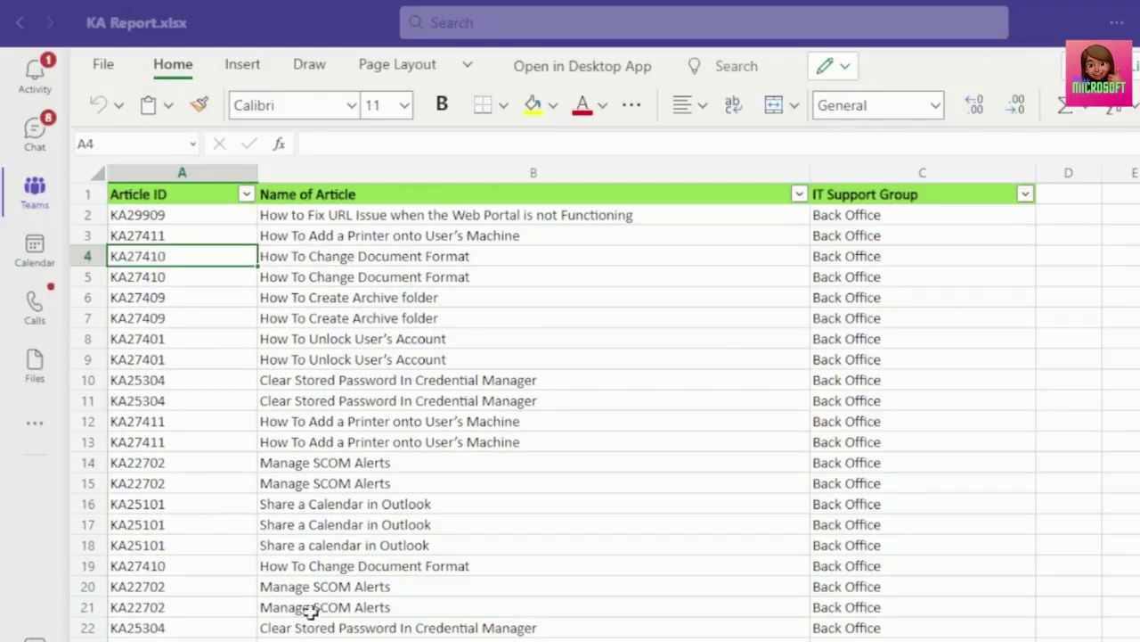
# Step: Select the Back Office workbook's A1:C21 table, its column C entries, and the header row
pyautogui.moveTo(177, 194); pyautogui.dragTo(909, 622)
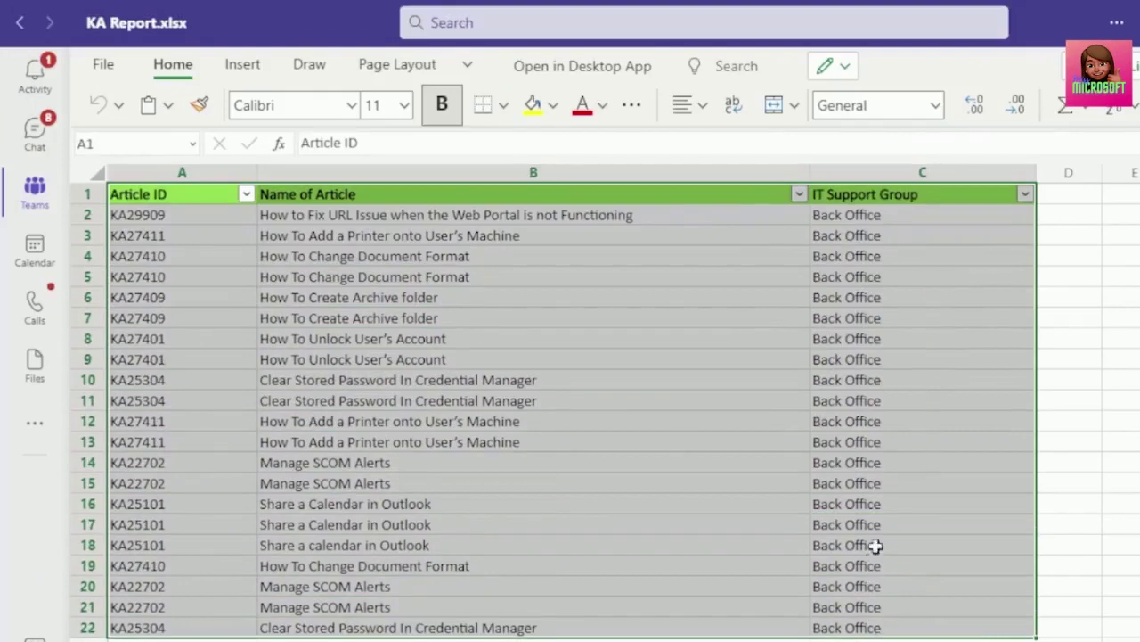
pyautogui.moveTo(873, 214); pyautogui.dragTo(887, 589)
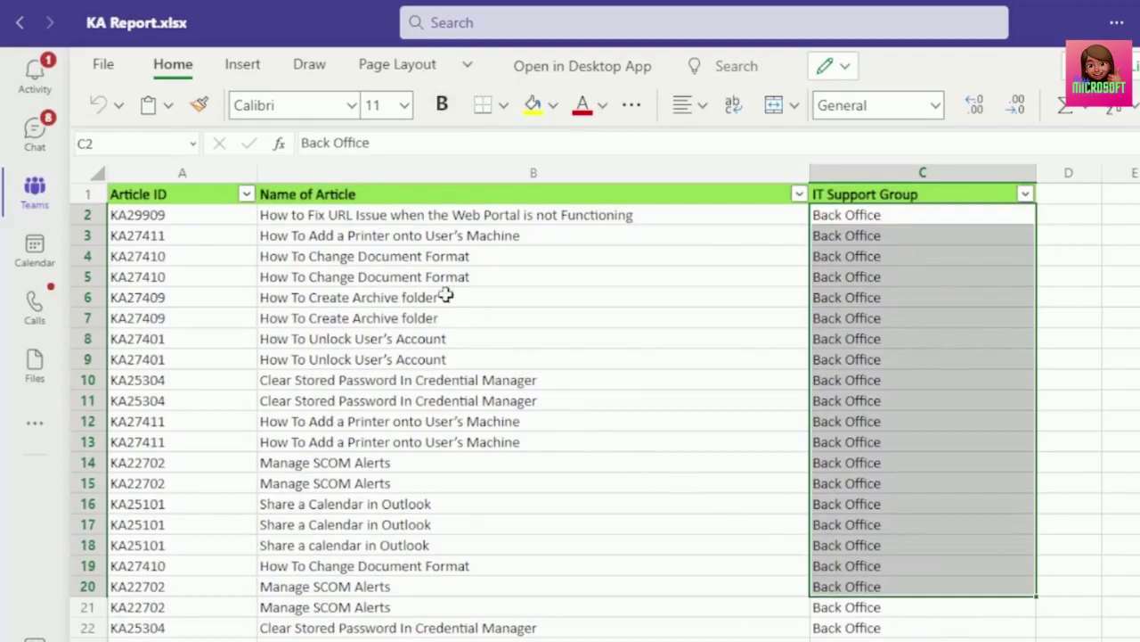
pyautogui.moveTo(164, 196); pyautogui.dragTo(879, 200)
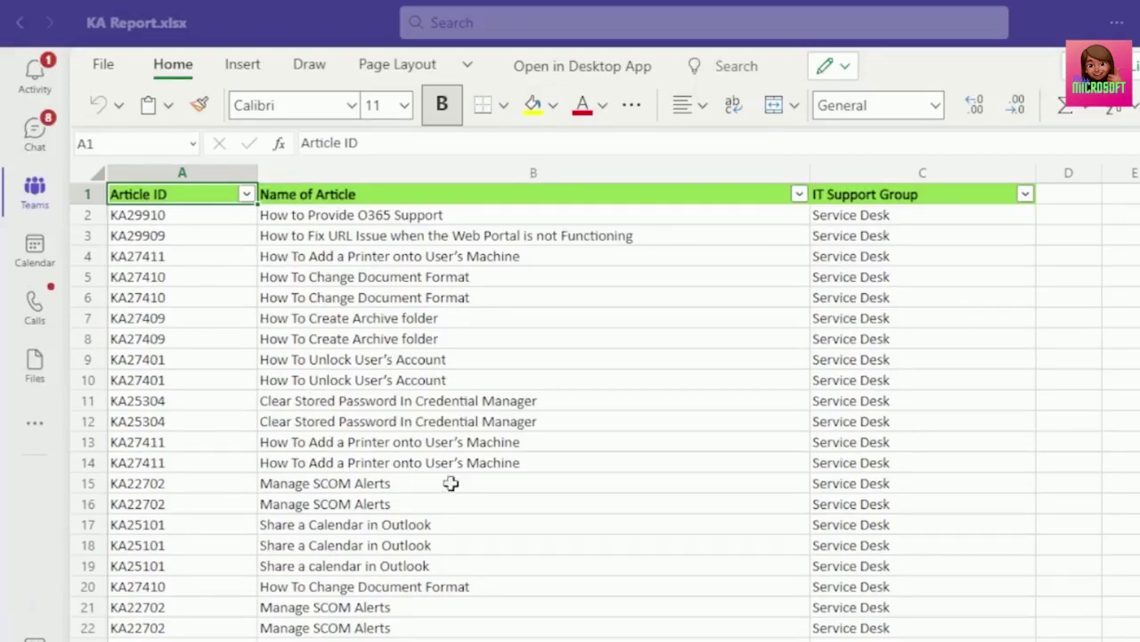
# Step: Open KA Report.xlsx in desktop Excel and view its File > Info page for the path
pyautogui.click(586, 75)
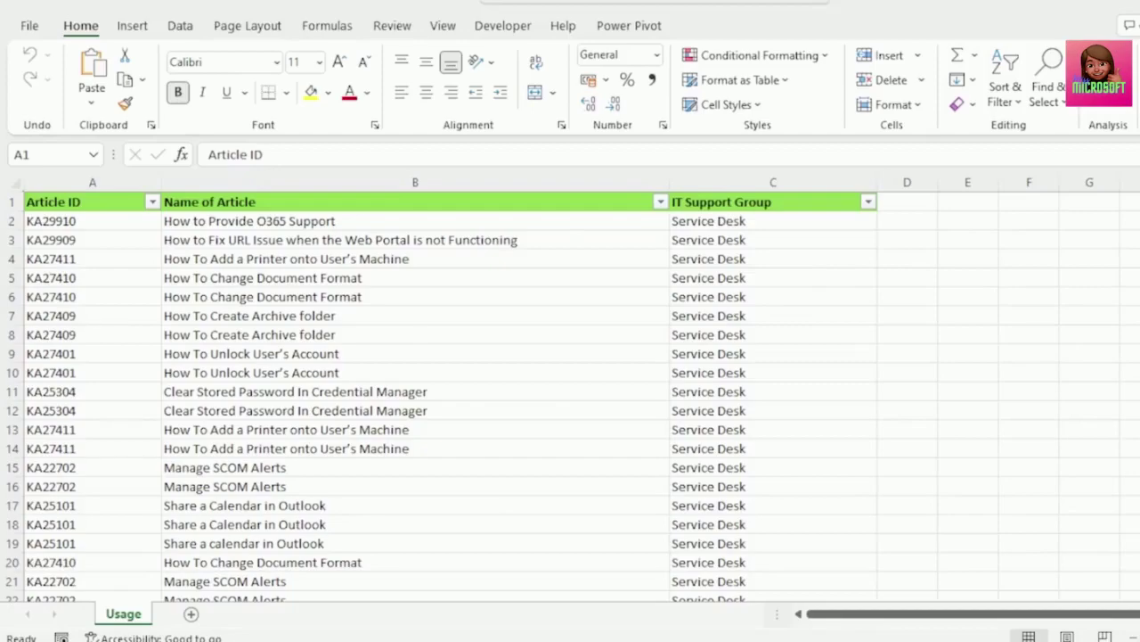
pyautogui.hotkey('alt', 'f')
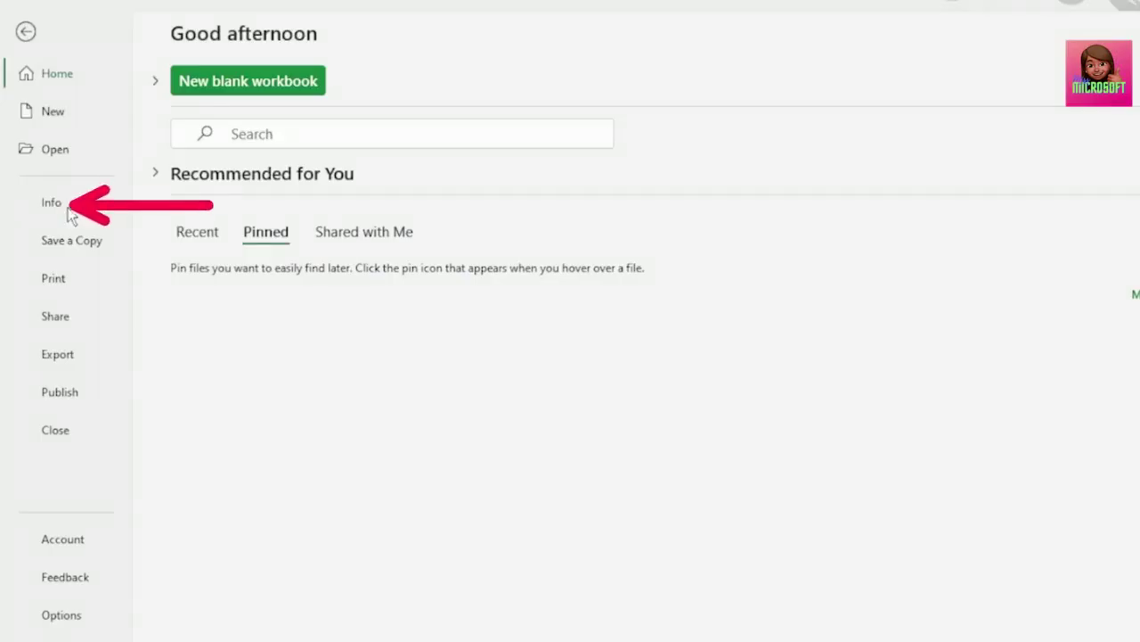
pyautogui.click(45, 207)
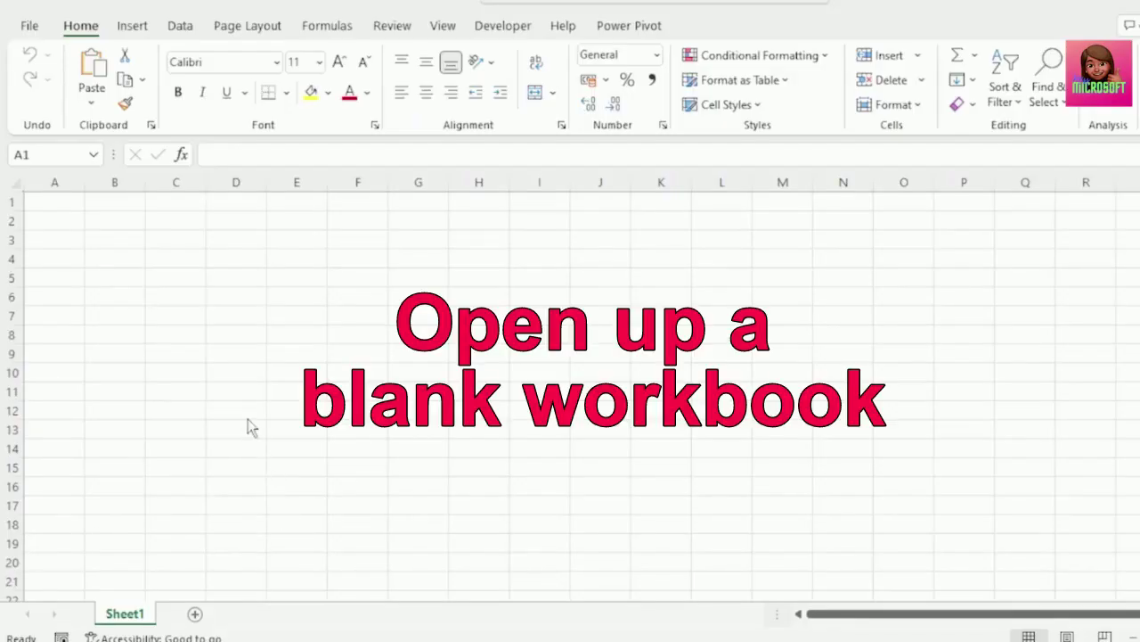
# Step: Paste the KA Report.xlsx address into a From Web import and delete its trailing ?web=1
pyautogui.click(181, 26)
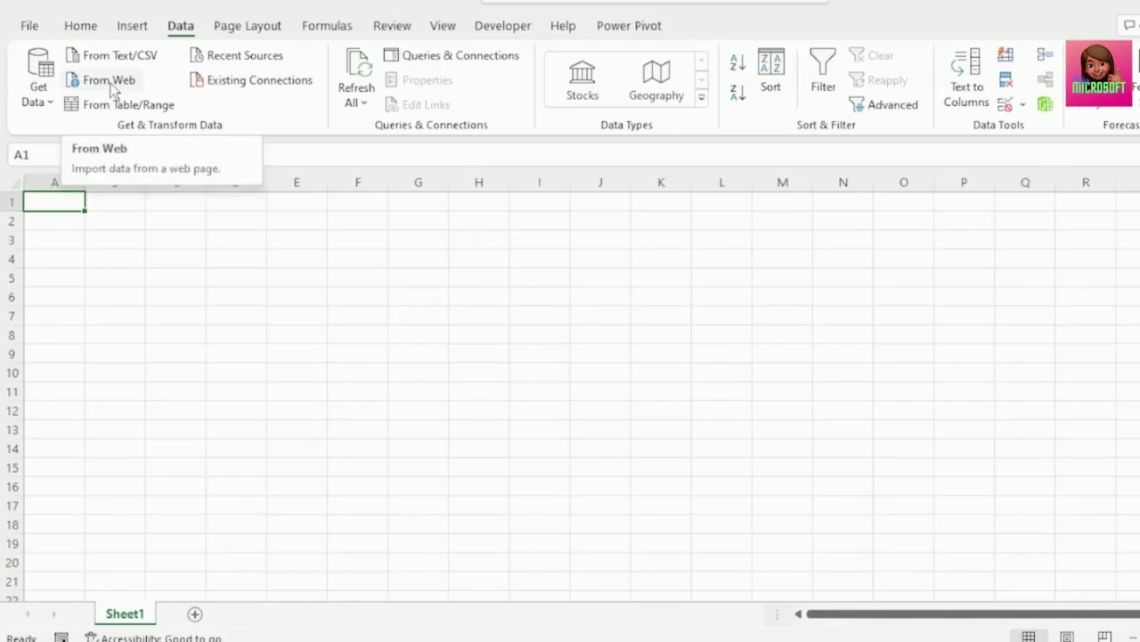
pyautogui.click(110, 82)
pyautogui.rightClick(387, 311)
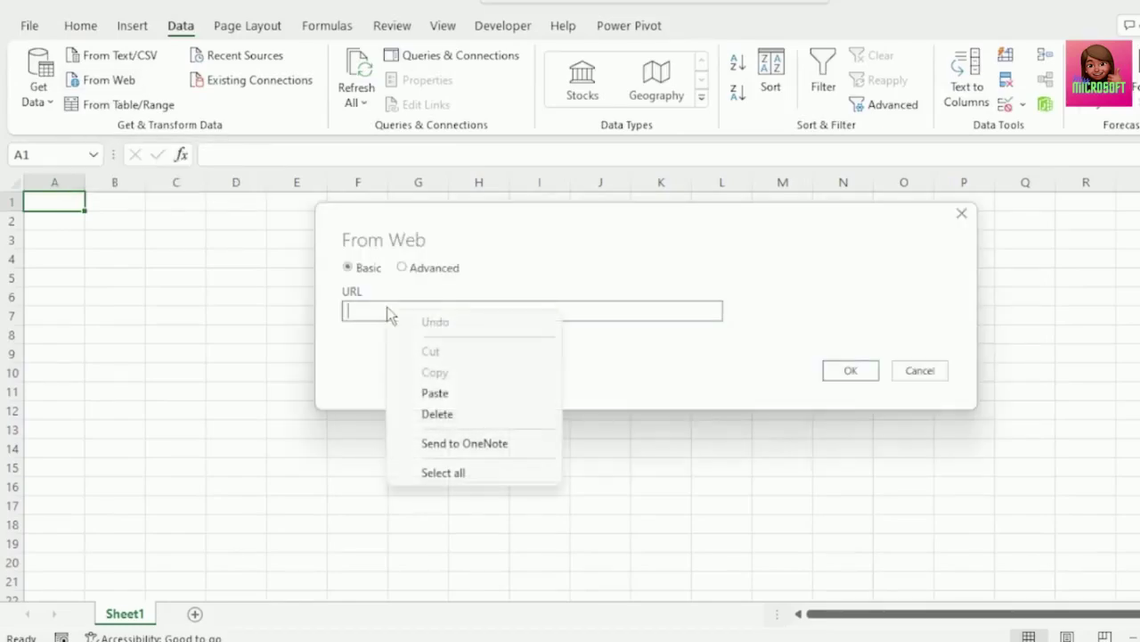
pyautogui.click(440, 392)
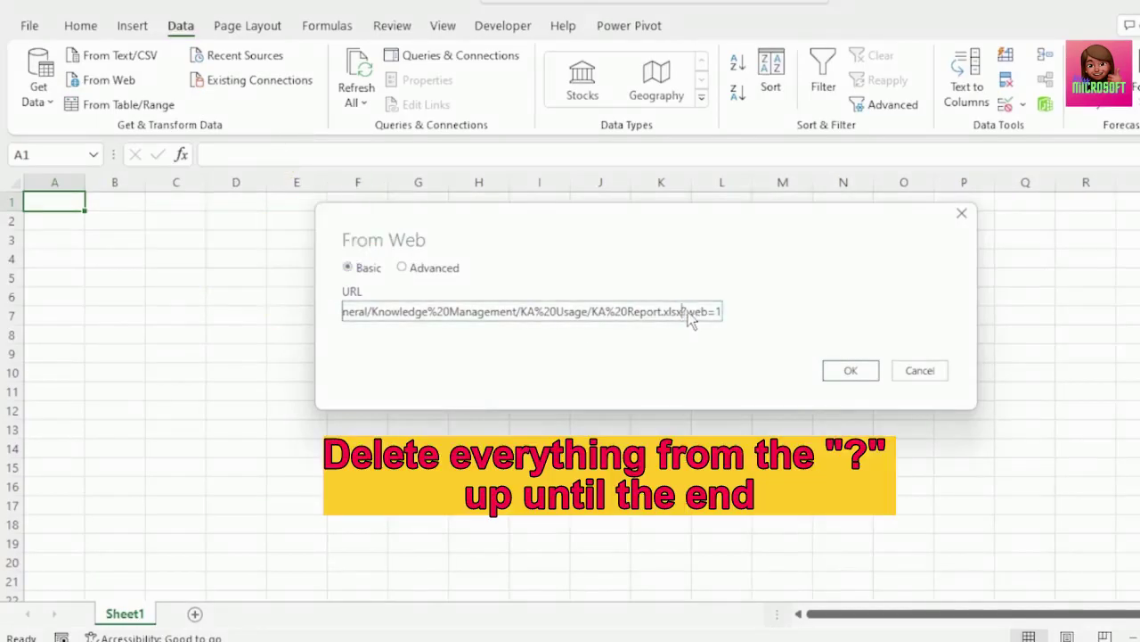
pyautogui.moveTo(682, 312); pyautogui.dragTo(729, 324)
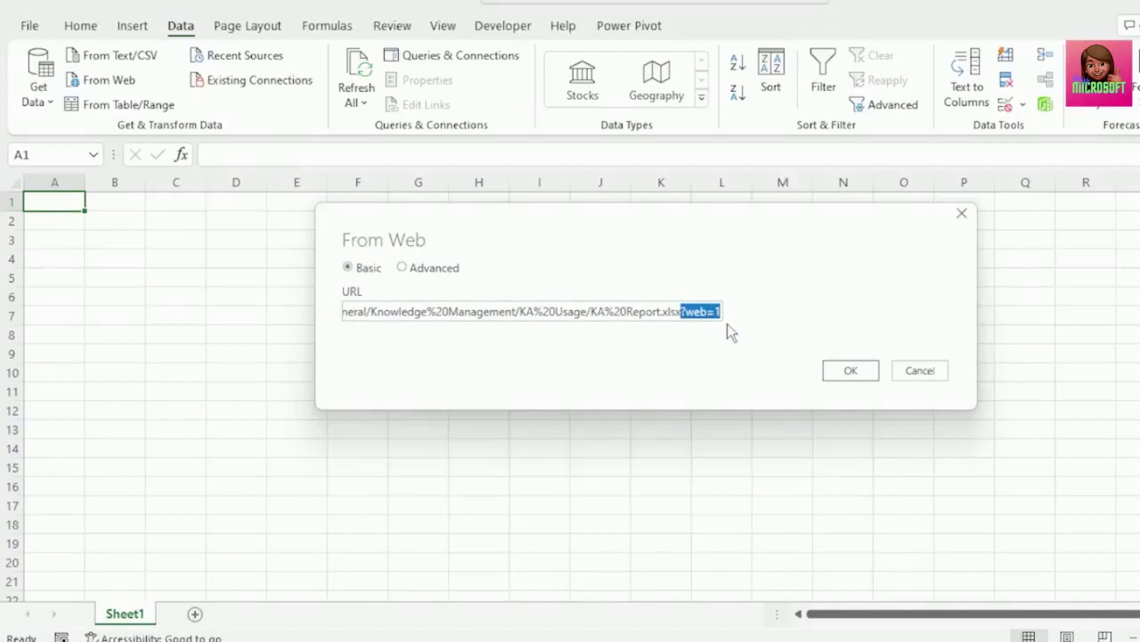
pyautogui.press('BackSpace')
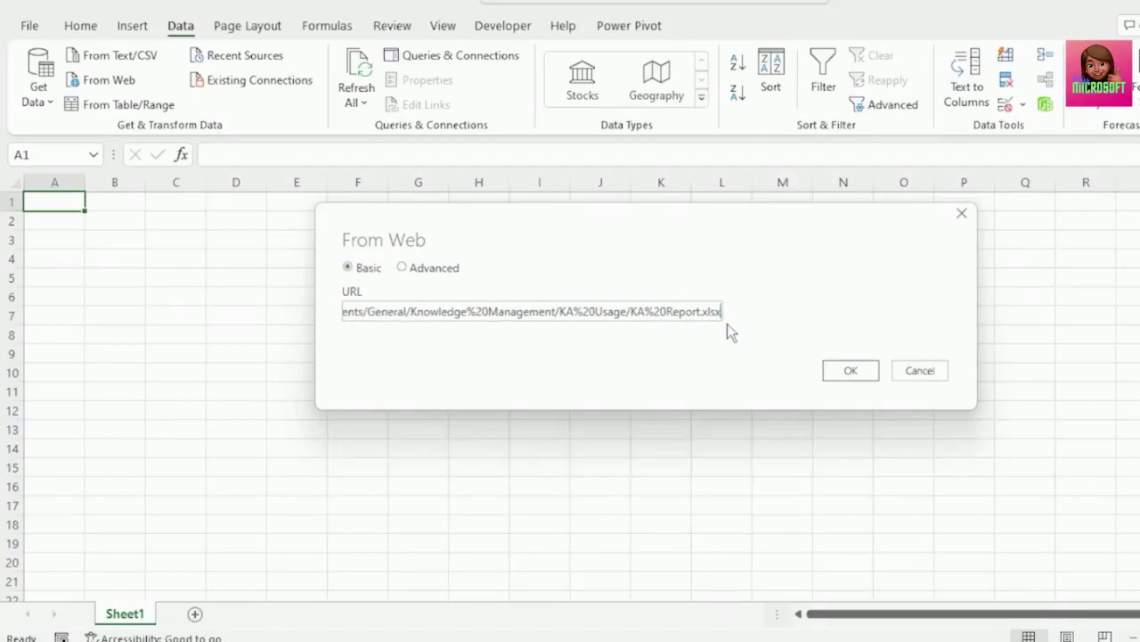
# Step: Connect with an organizational account at the deepest site level and preview the Usage sheet
pyautogui.click(846, 374)
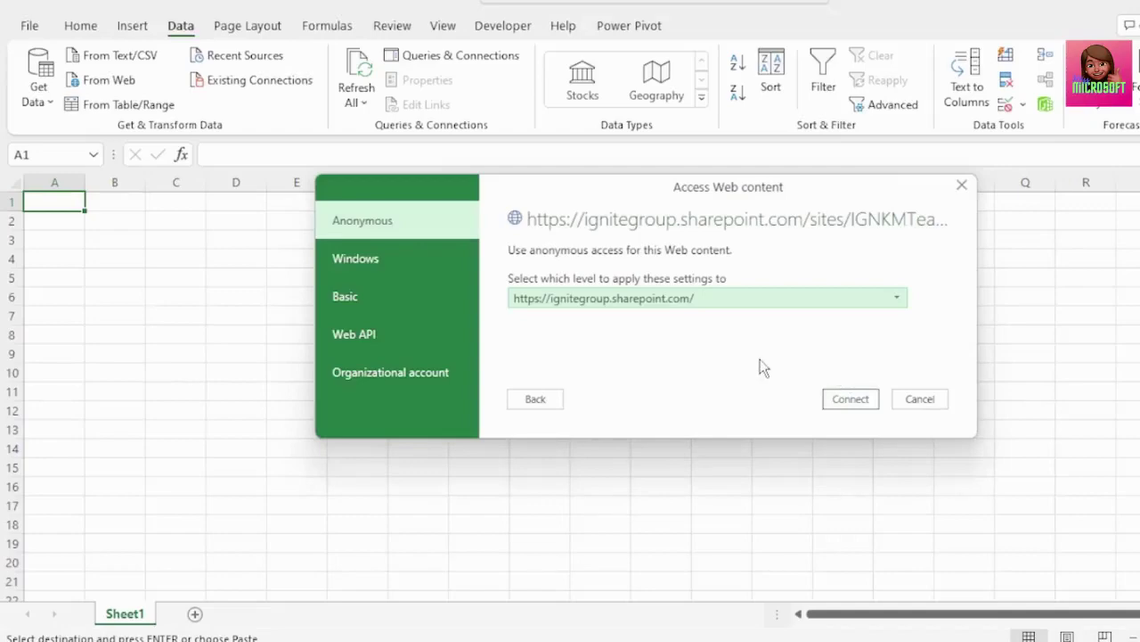
pyautogui.click(406, 380)
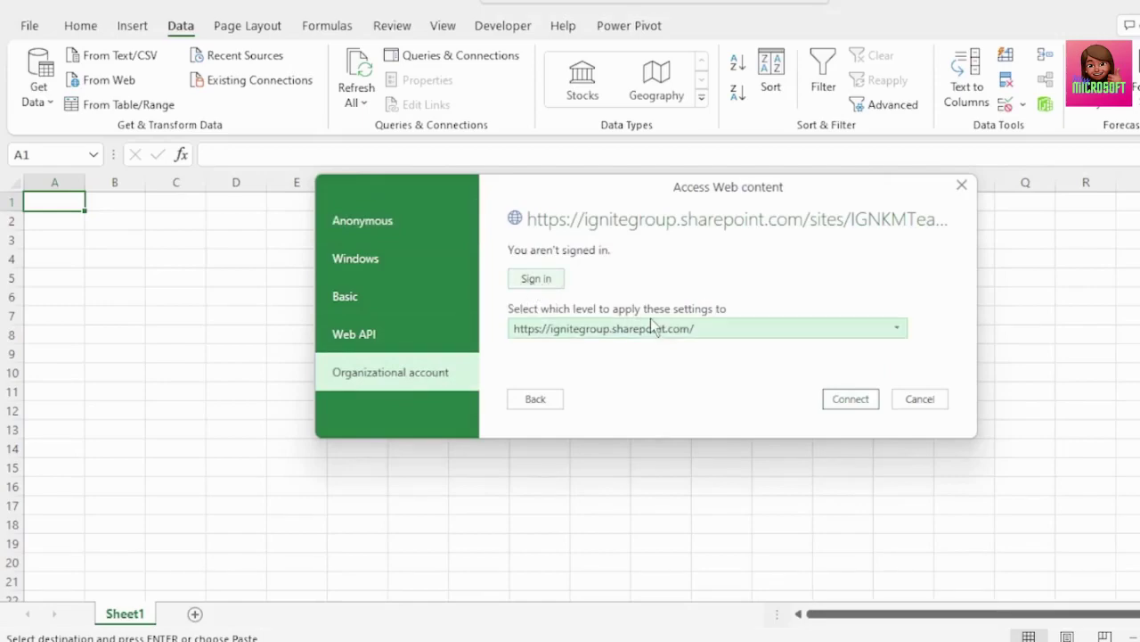
pyautogui.click(845, 333)
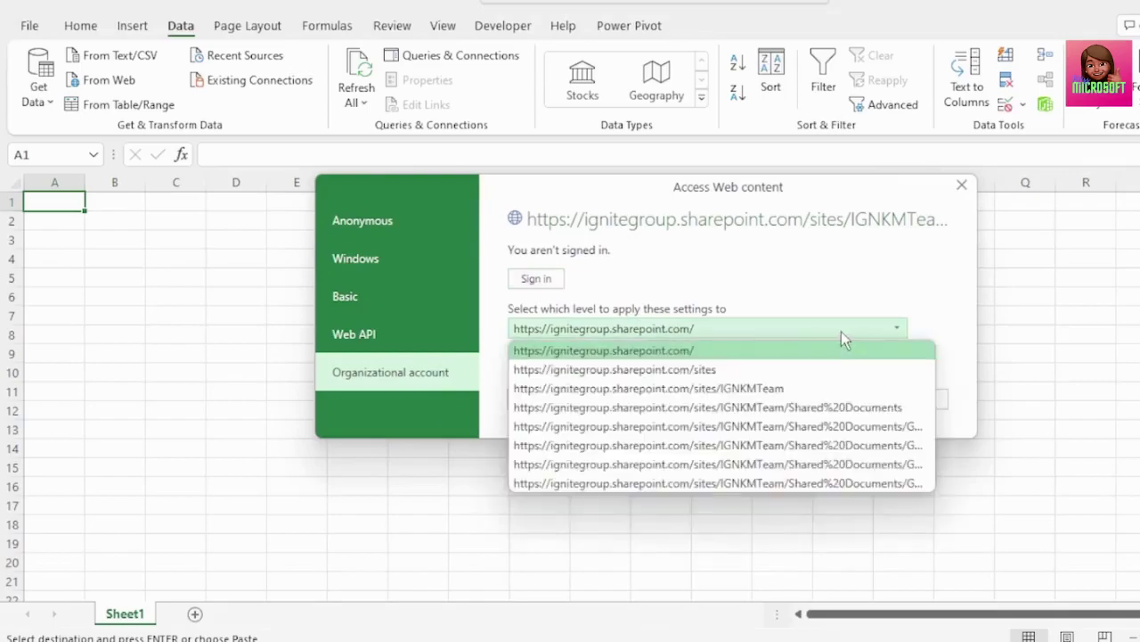
pyautogui.click(859, 486)
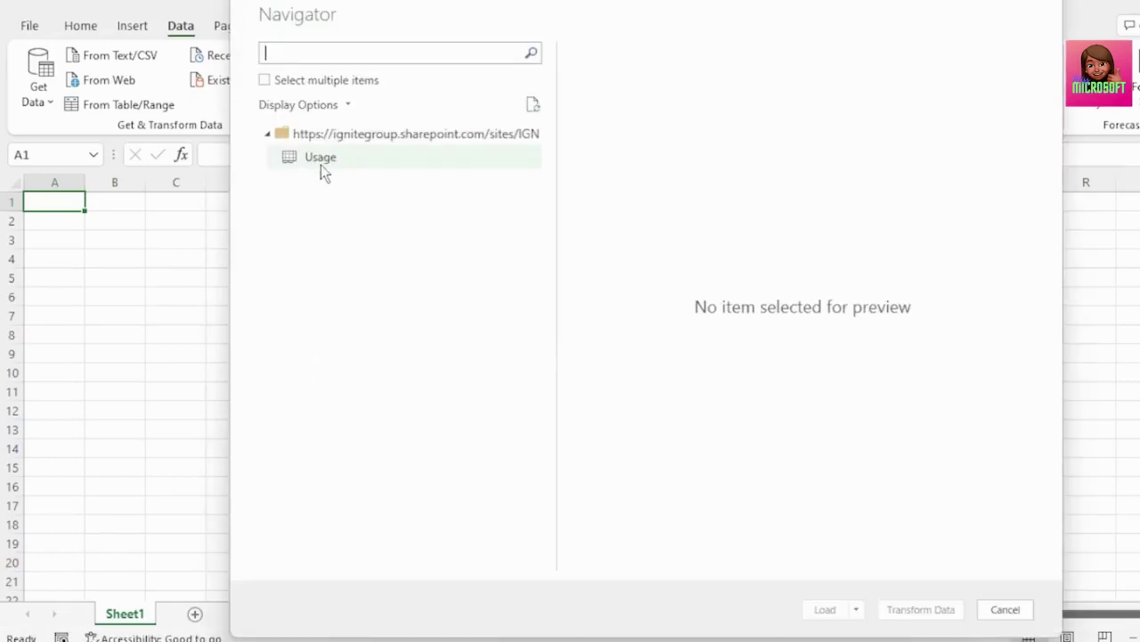
pyautogui.click(322, 162)
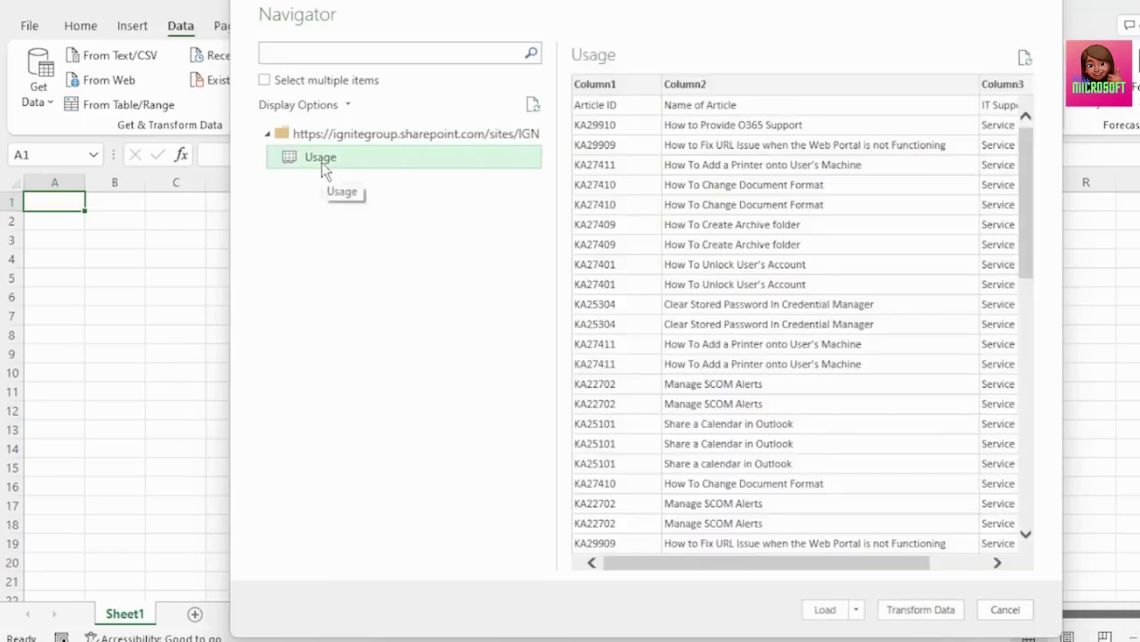
pyautogui.moveTo(675, 563)
pyautogui.mouseDown()
pyautogui.moveTo(784, 563)
pyautogui.moveTo(656, 562)
pyautogui.mouseUp()
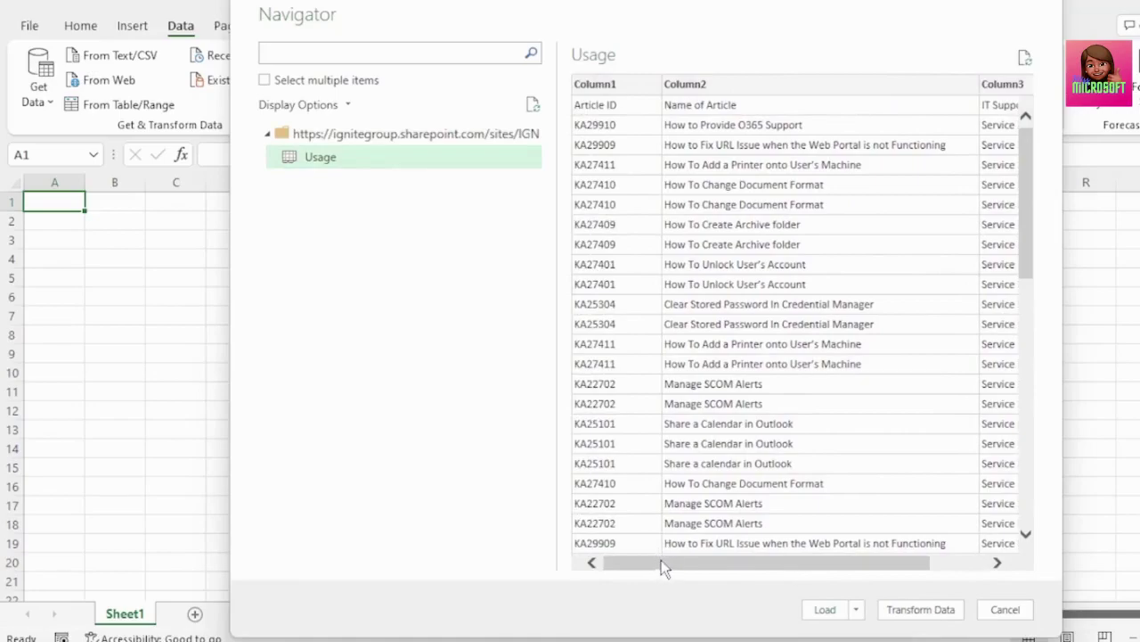
# Step: Load the Usage data into Power Query Editor and delete its Changed Type step
pyautogui.click(911, 613)
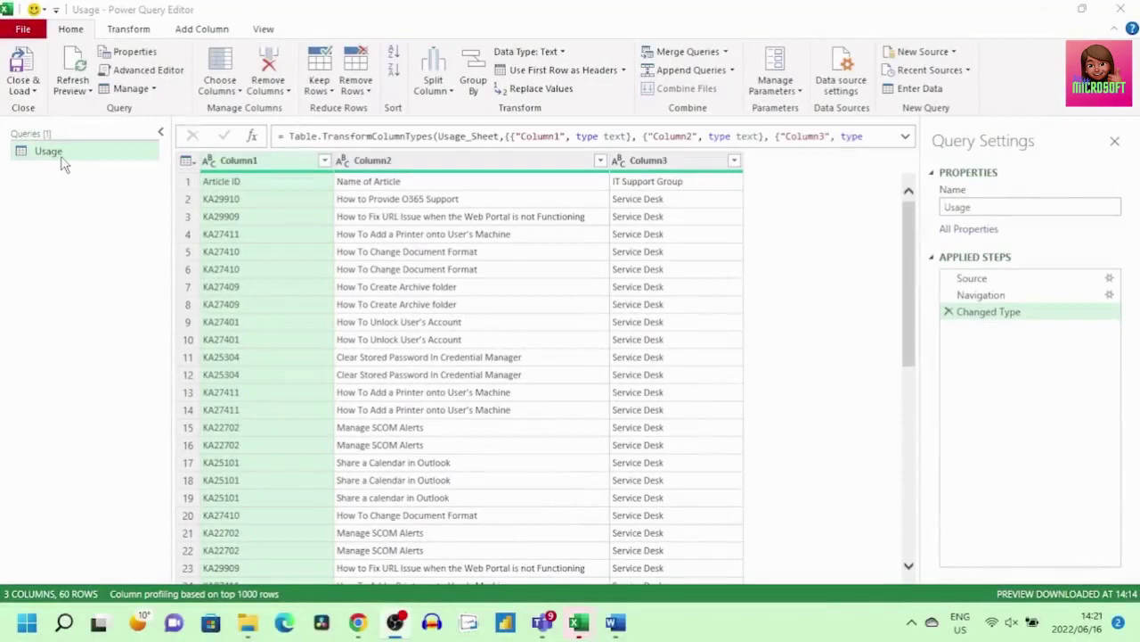
pyautogui.click(266, 187)
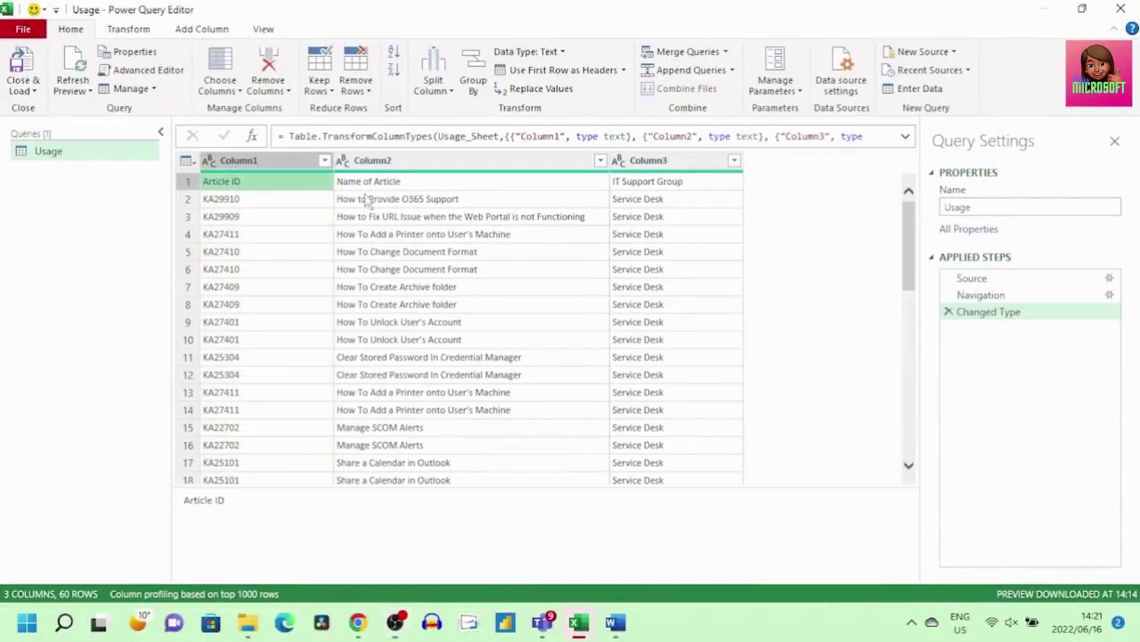
pyautogui.click(383, 184)
pyautogui.click(715, 185)
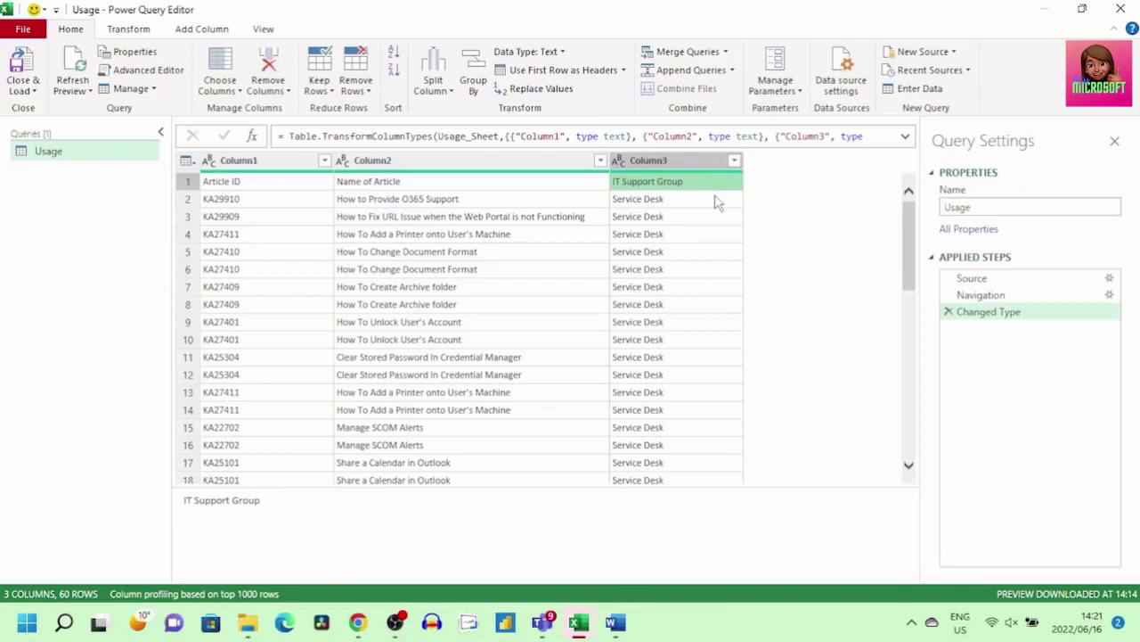
pyautogui.click(948, 312)
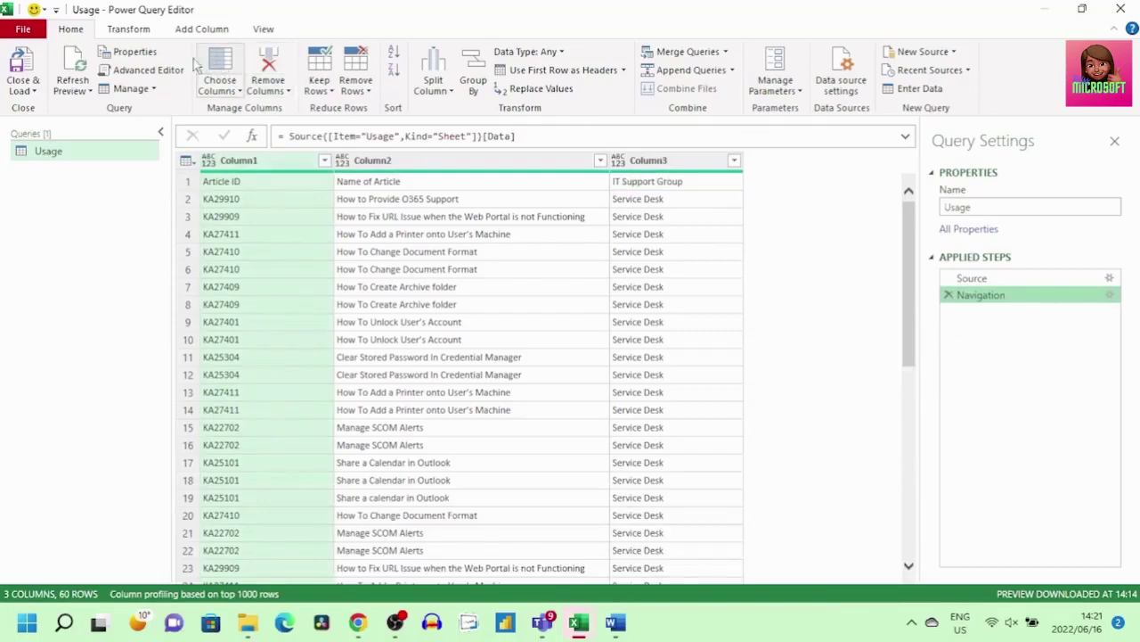
# Step: Use the first row as headers and delete the auto-added Changed Type step
pyautogui.click(138, 34)
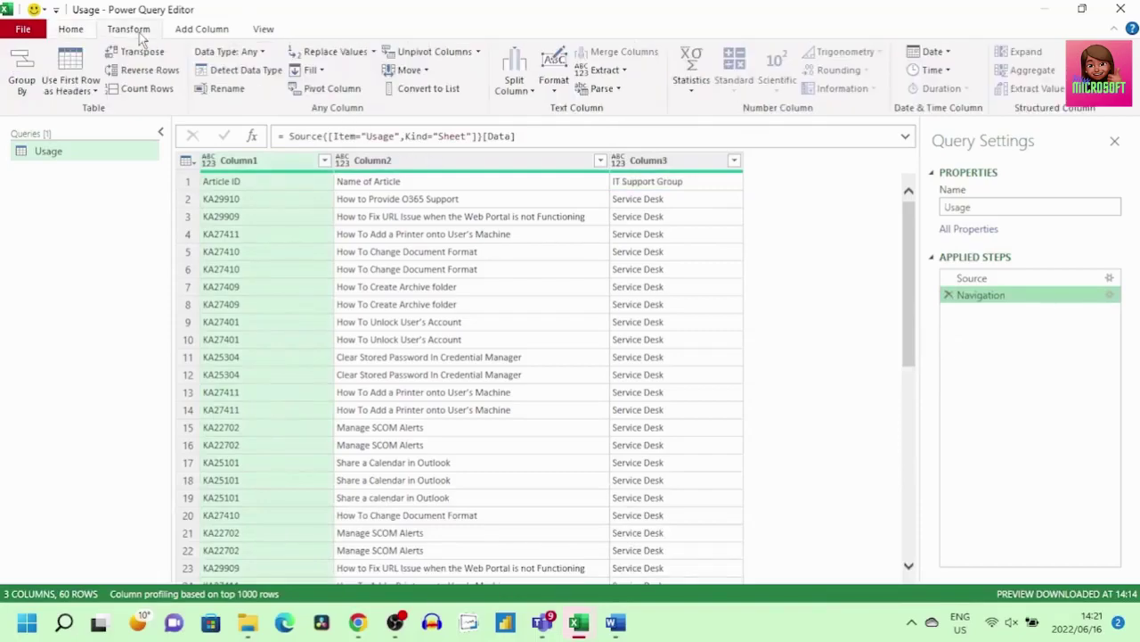
pyautogui.click(96, 93)
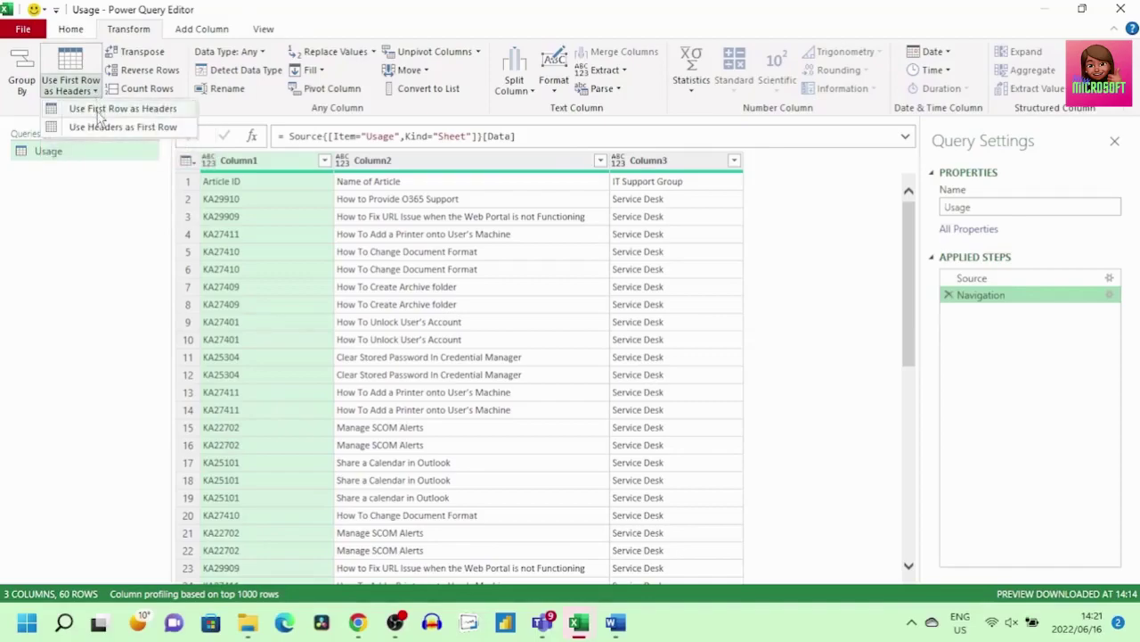
pyautogui.click(101, 114)
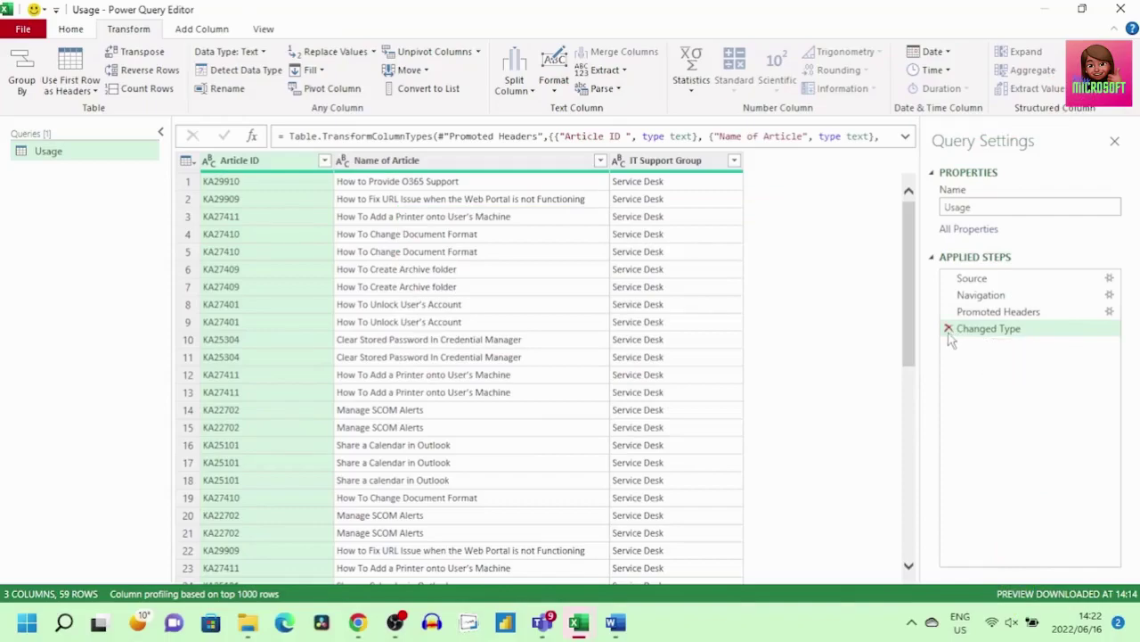
pyautogui.click(949, 330)
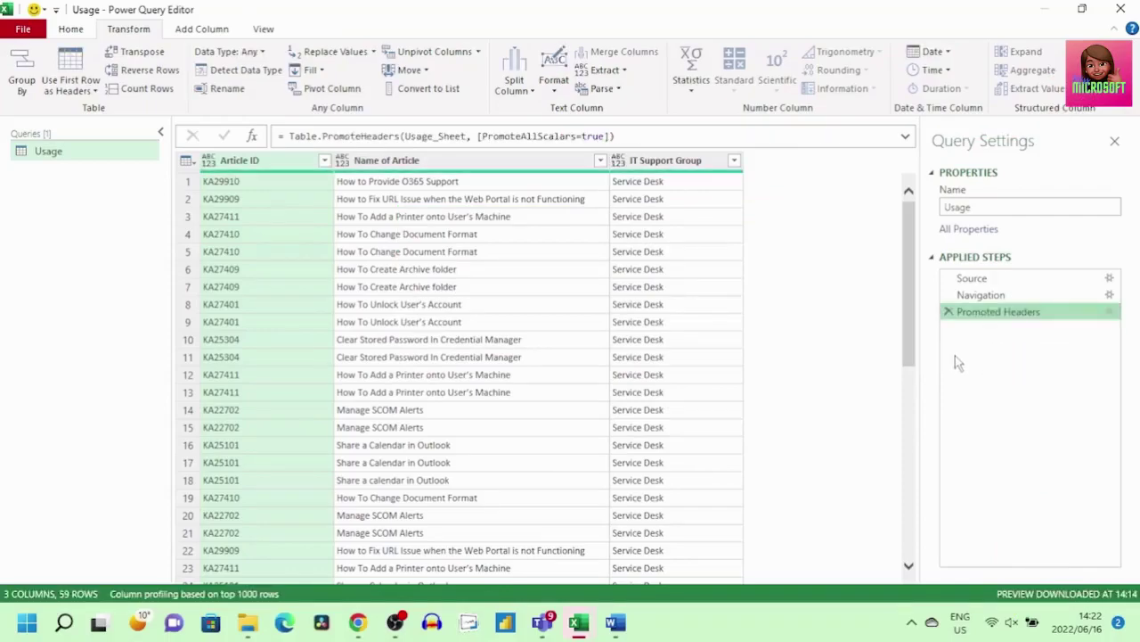
# Step: Group by Name of Article counting rows as 'No. of Views by IT Support Group', then detect data types
pyautogui.click(23, 92)
pyautogui.click(392, 296)
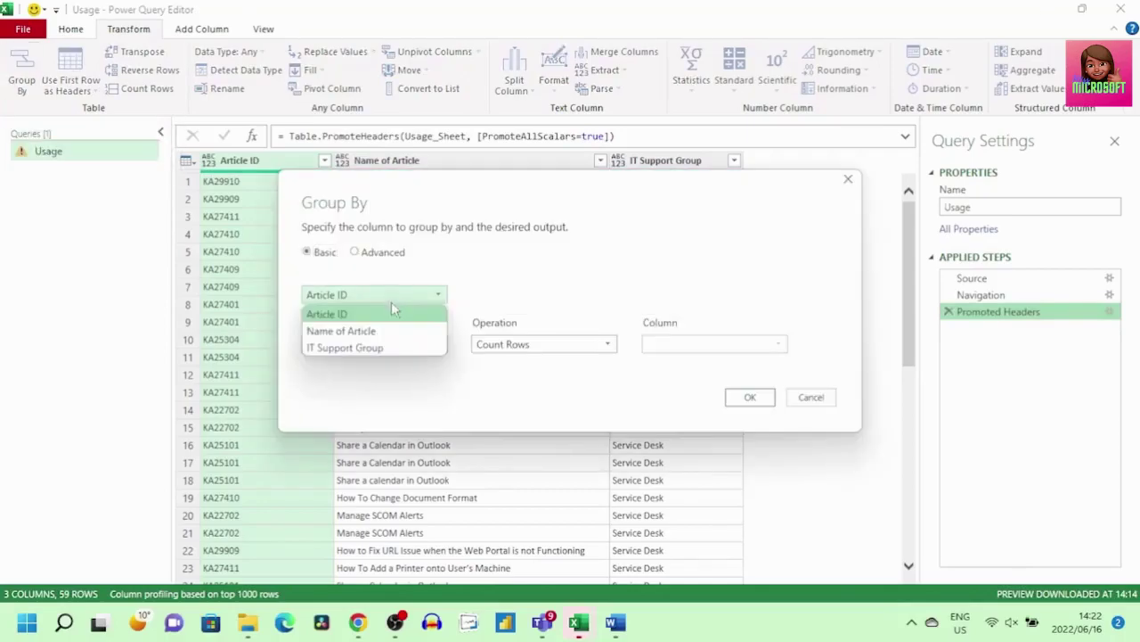
pyautogui.click(378, 332)
pyautogui.doubleClick(330, 345)
pyautogui.write('N')
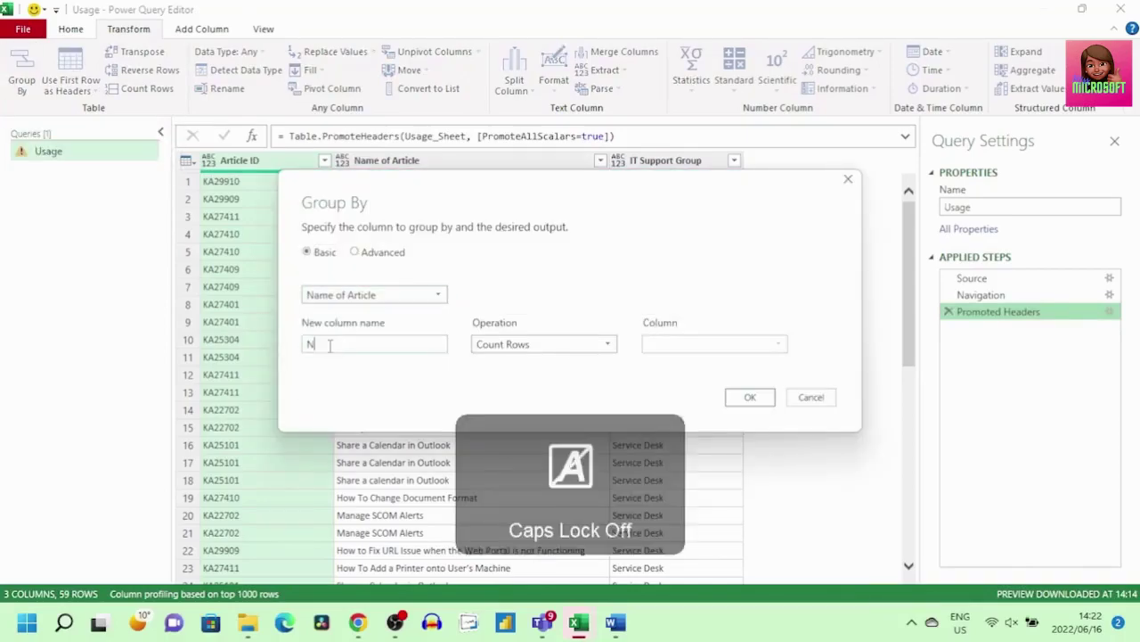
pyautogui.write('o. of Views by IT Support Group')
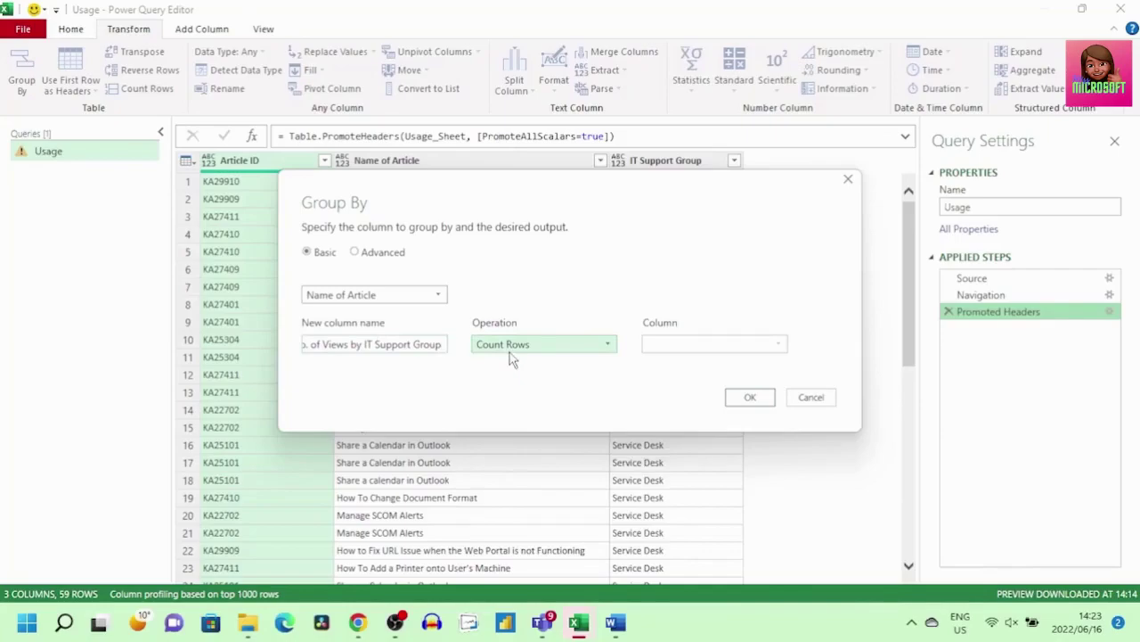
pyautogui.click(753, 400)
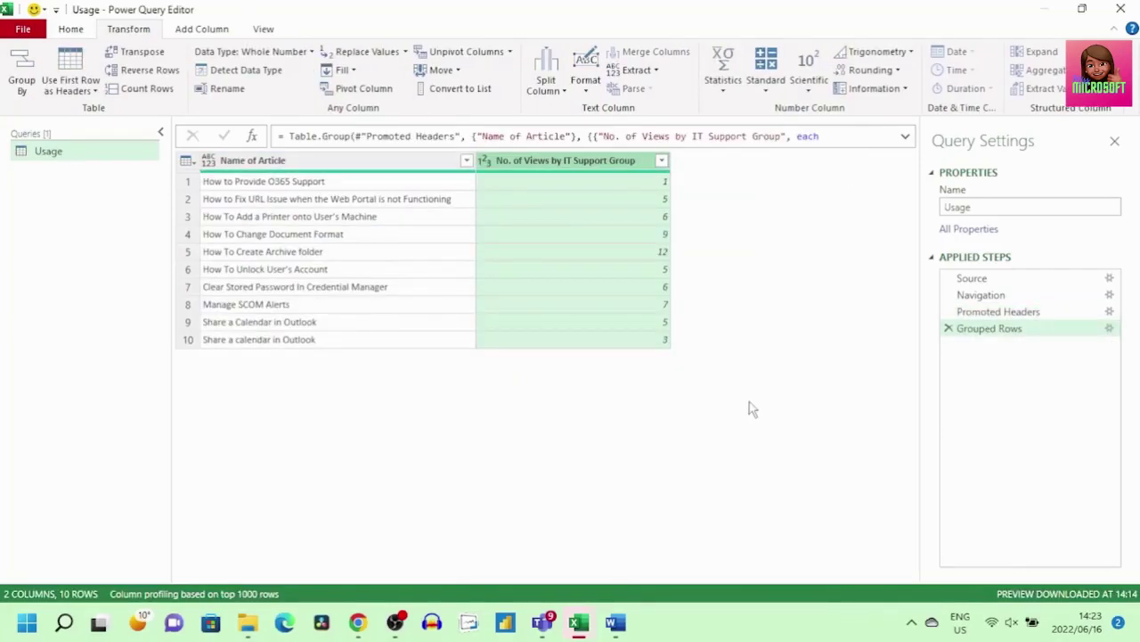
pyautogui.keyDown('ctrl'); pyautogui.click(320, 163); pyautogui.keyUp('ctrl')
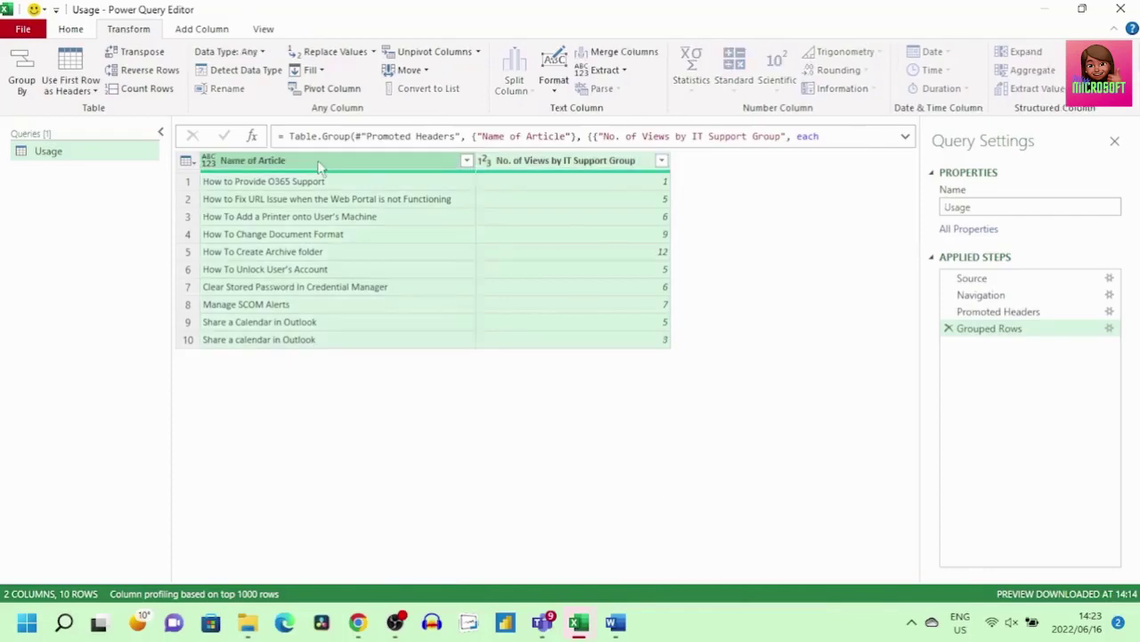
pyautogui.click(244, 75)
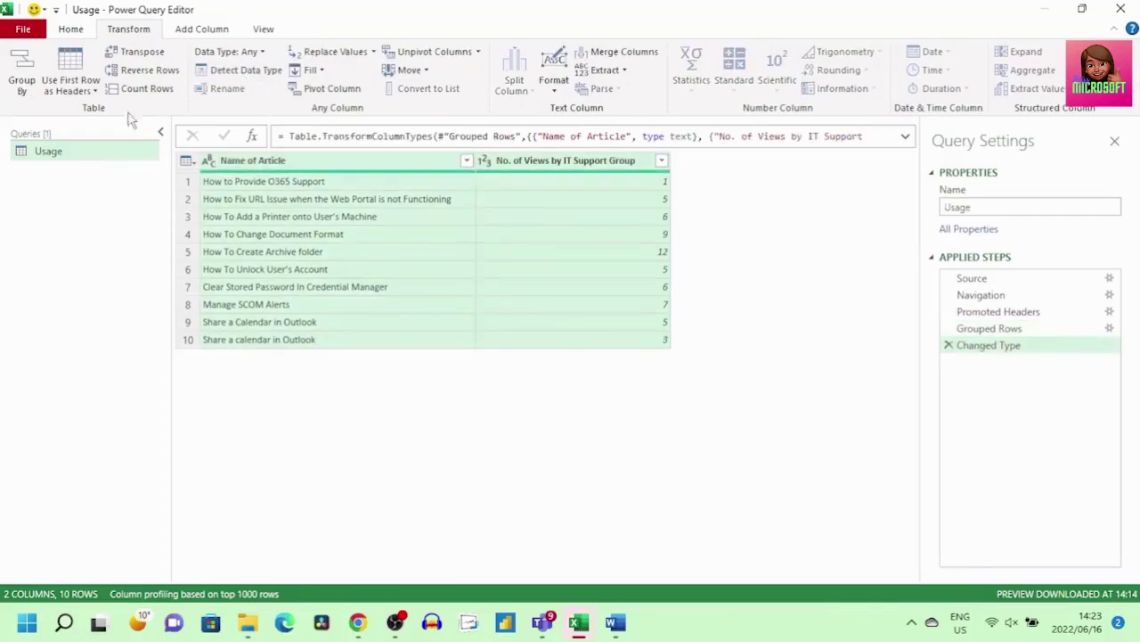
# Step: Close & Load the grouped view counts to the worksheet and review the URLs in A2 and A4
pyautogui.click(22, 31)
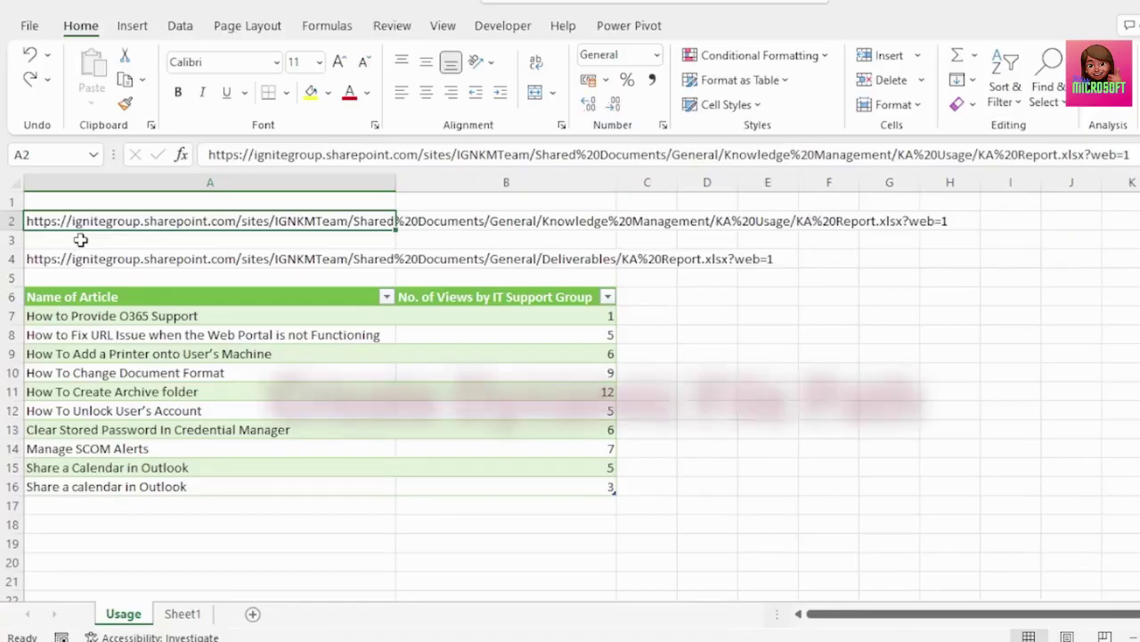
pyautogui.press('Down')
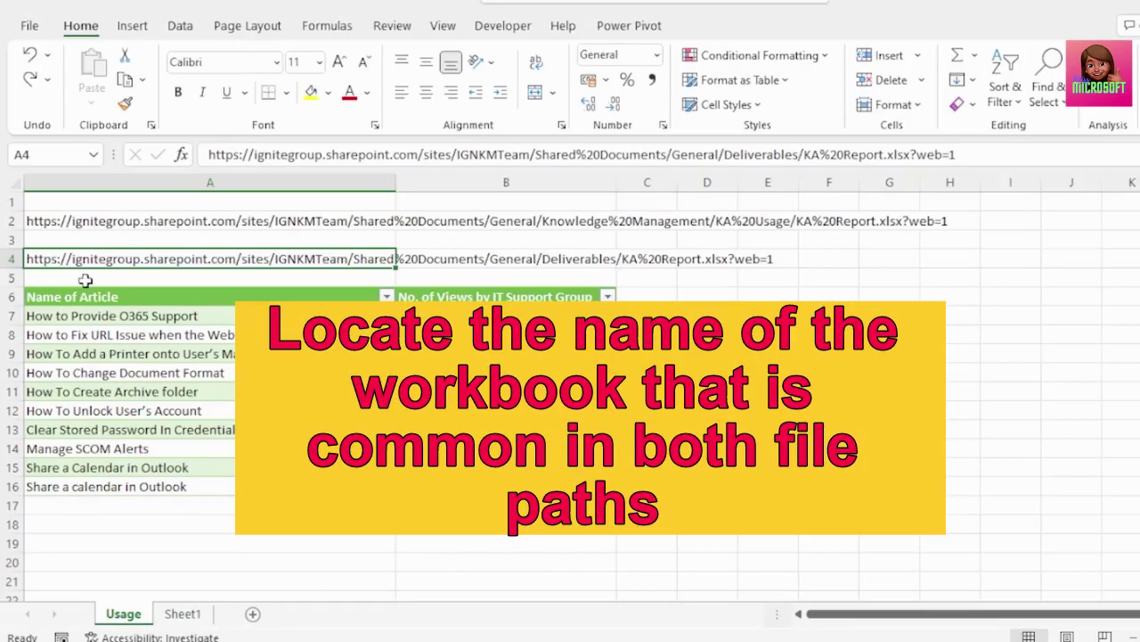
pyautogui.press('Up')
pyautogui.press('Up')
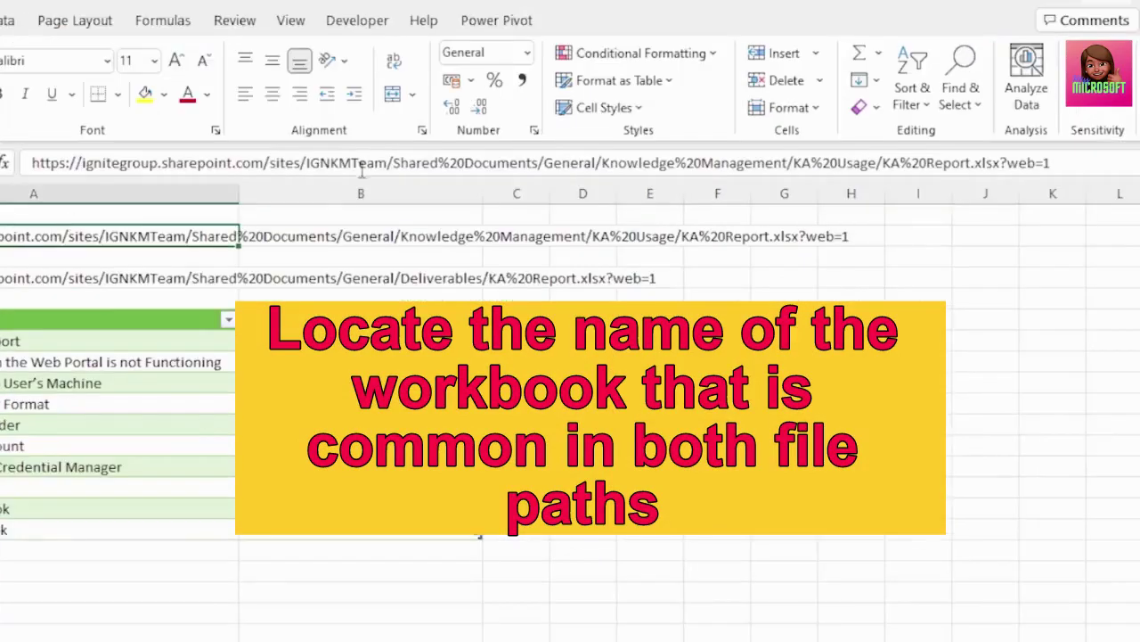
# Step: Delete '/KA%20Report.xlsx?web=1' from the KA Usage URL in A2
pyautogui.moveTo(883, 163); pyautogui.dragTo(1066, 162)
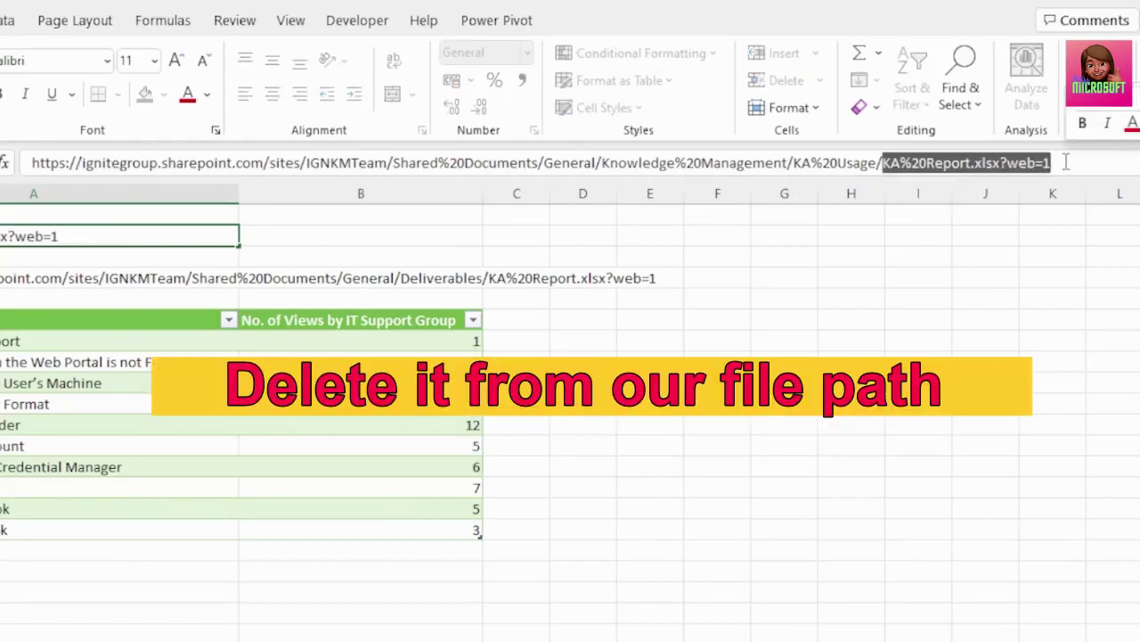
pyautogui.click(878, 162)
pyautogui.moveTo(879, 162); pyautogui.dragTo(1062, 163)
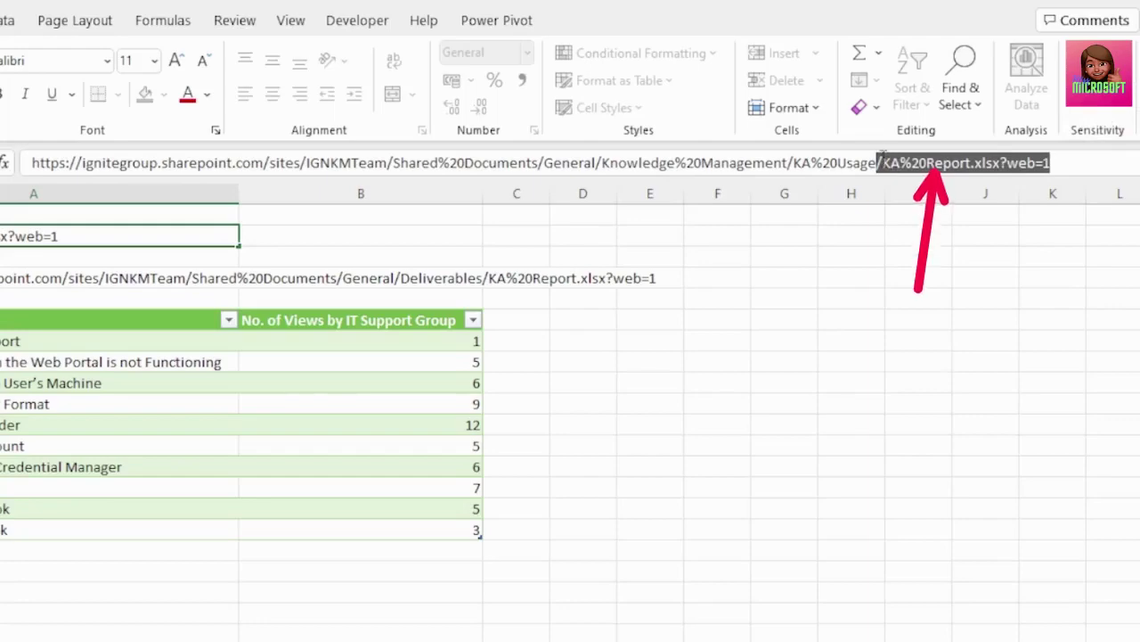
pyautogui.click(880, 163)
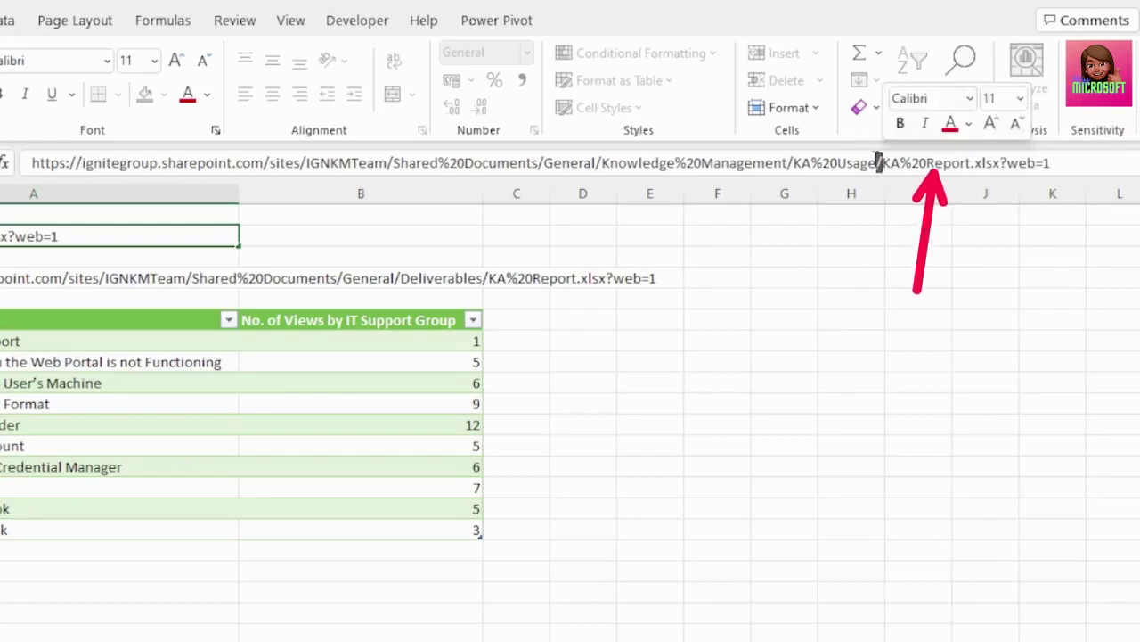
pyautogui.moveTo(880, 163); pyautogui.dragTo(975, 164)
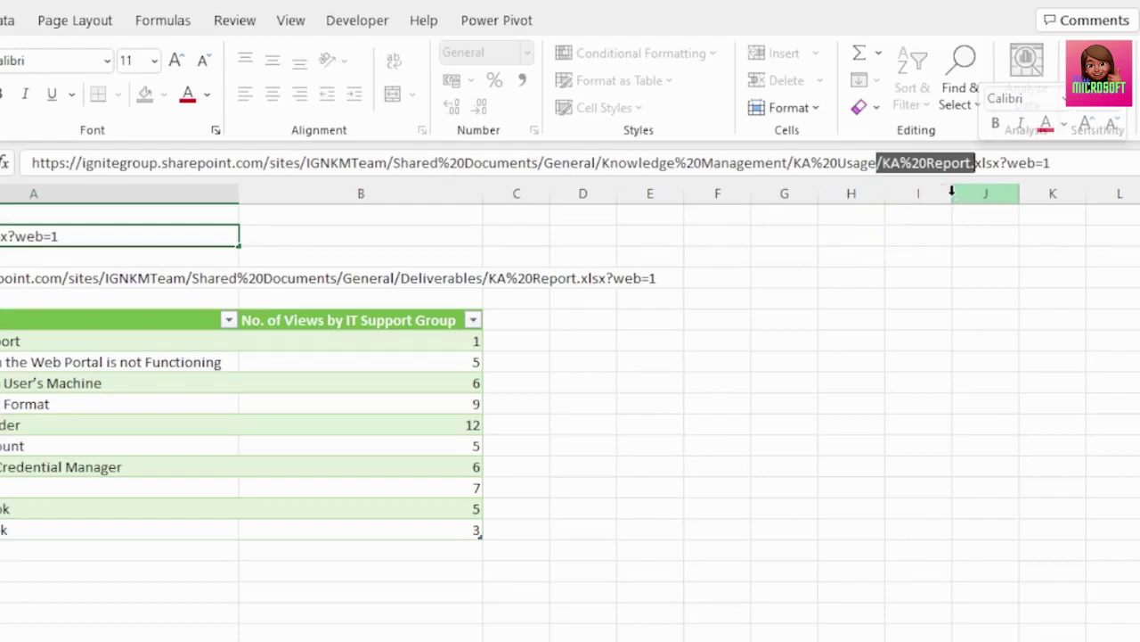
pyautogui.moveTo(884, 163); pyautogui.dragTo(972, 163)
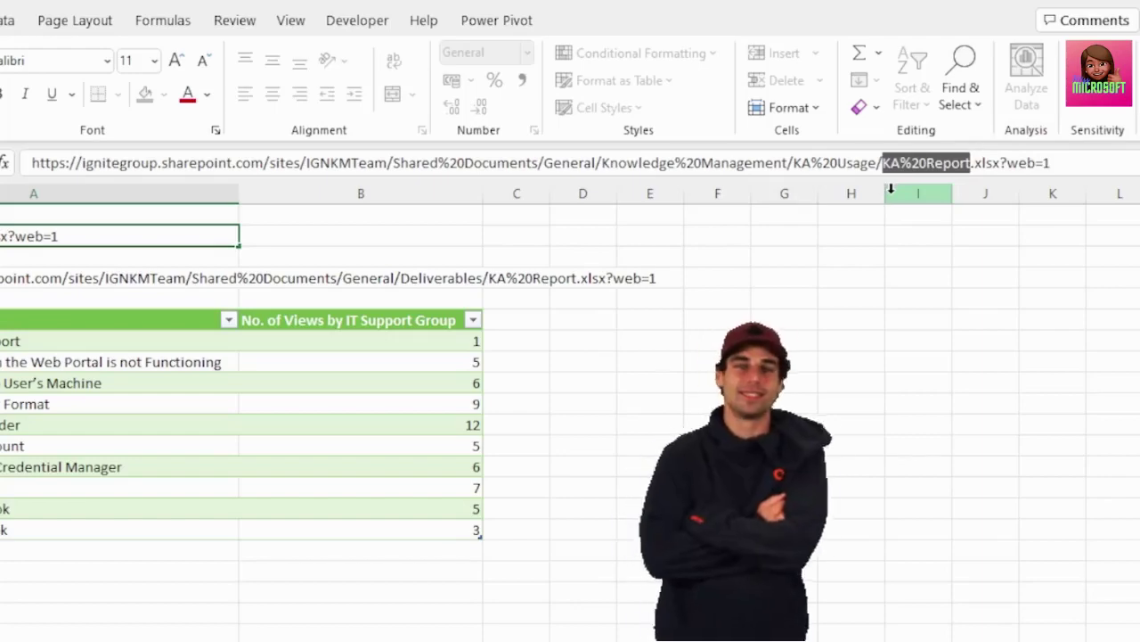
pyautogui.moveTo(879, 162); pyautogui.dragTo(1081, 162)
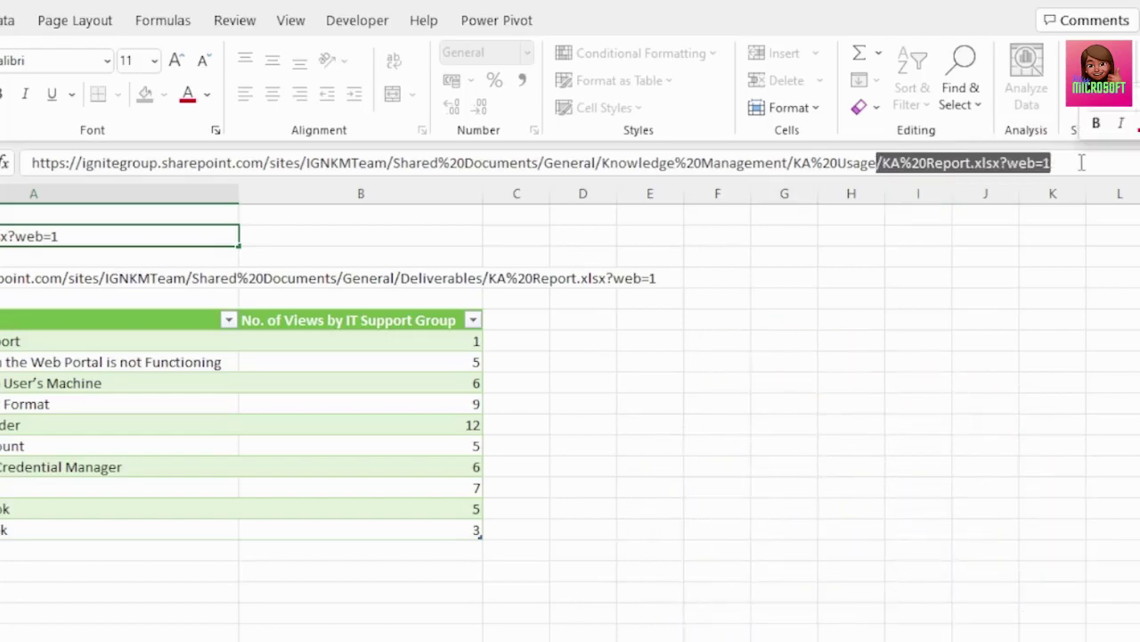
pyautogui.press('BackSpace')
pyautogui.press('Return')
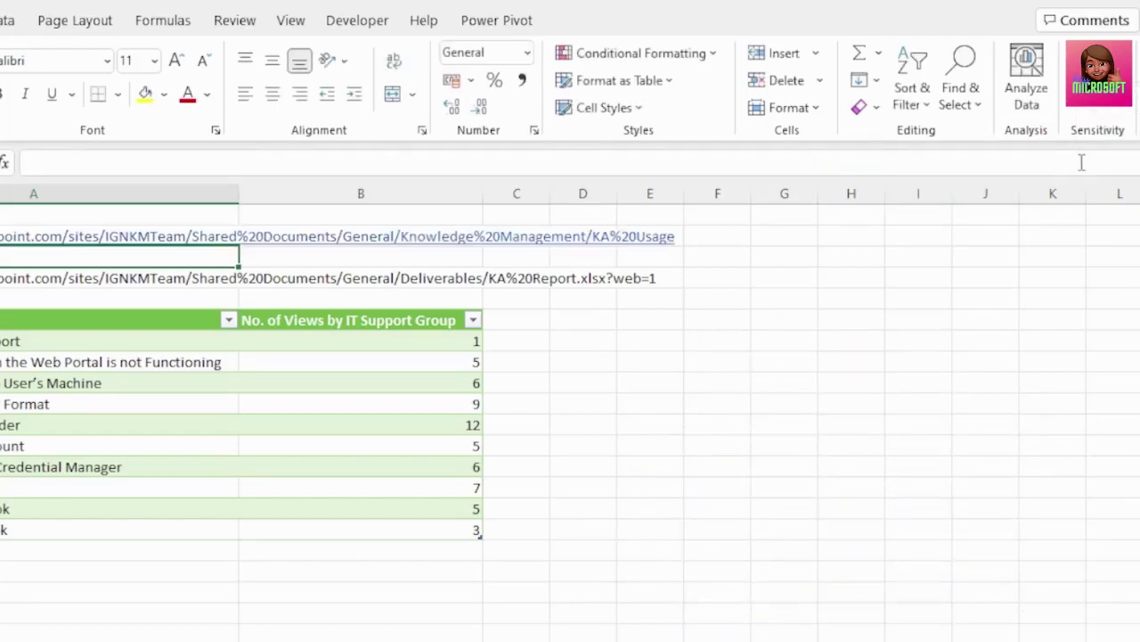
# Step: Remove the same workbook part from the Deliverables URL in A4
pyautogui.press('Down')
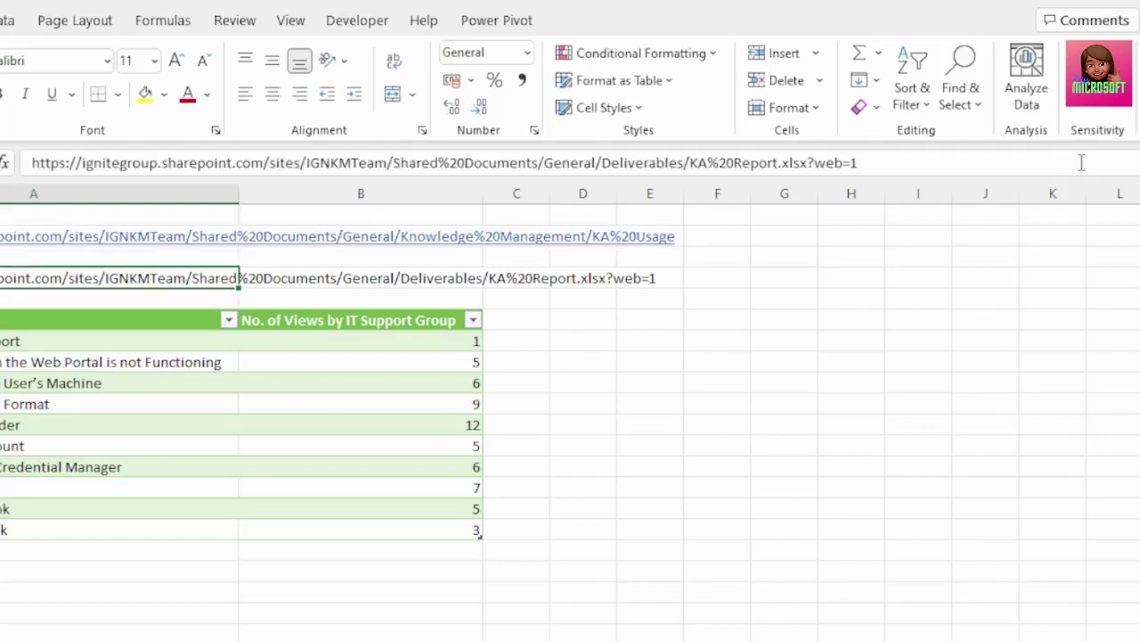
pyautogui.moveTo(682, 162); pyautogui.dragTo(891, 158)
pyautogui.press('BackSpace')
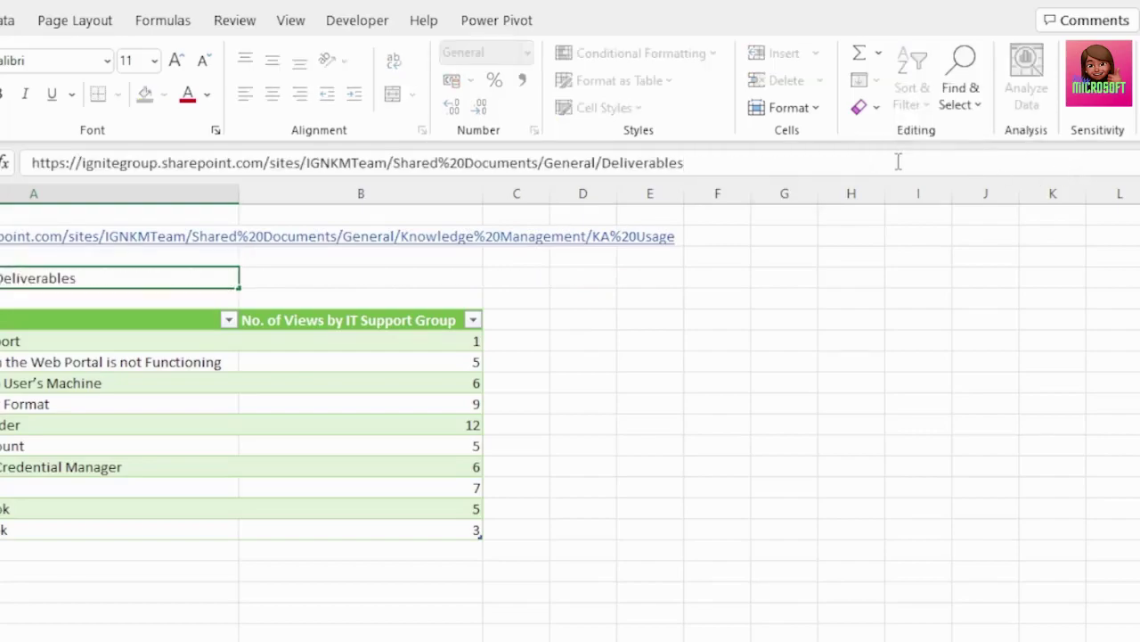
# Step: Type the heading ExcelFilePath into cell A1
pyautogui.click(64, 198)
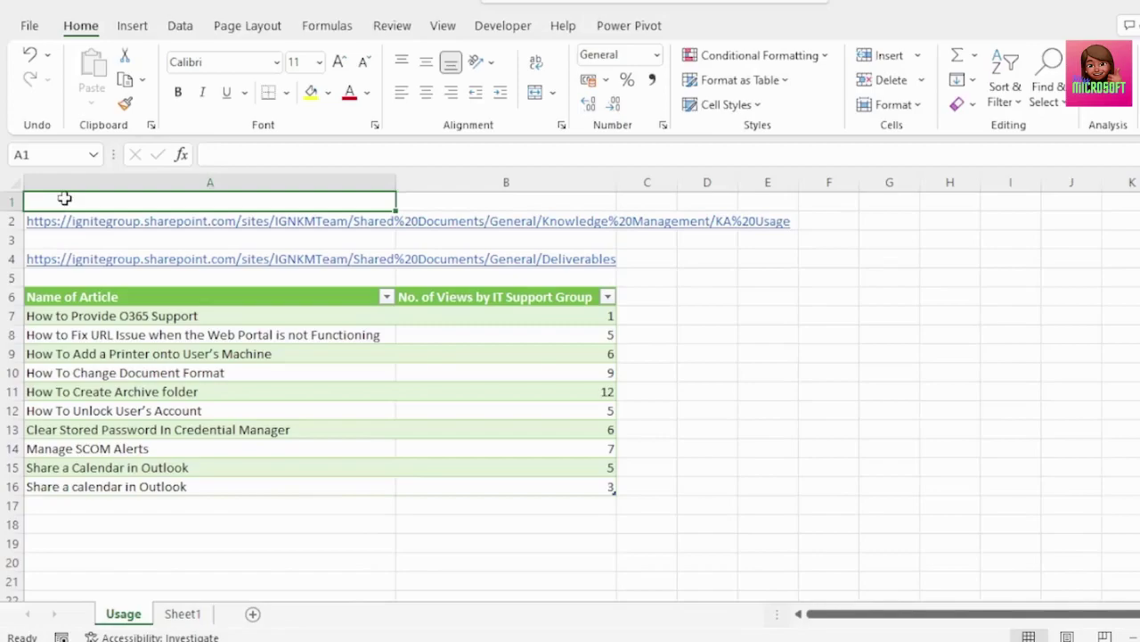
pyautogui.press('capslock')
pyautogui.write('E')
pyautogui.press('capslock')
pyautogui.write('xcel')
pyautogui.press('capslock')
pyautogui.write('F')
pyautogui.press('capslock')
pyautogui.write('ile')
pyautogui.press('capslock')
pyautogui.write('P')
pyautogui.press('capslock')
pyautogui.write('at')
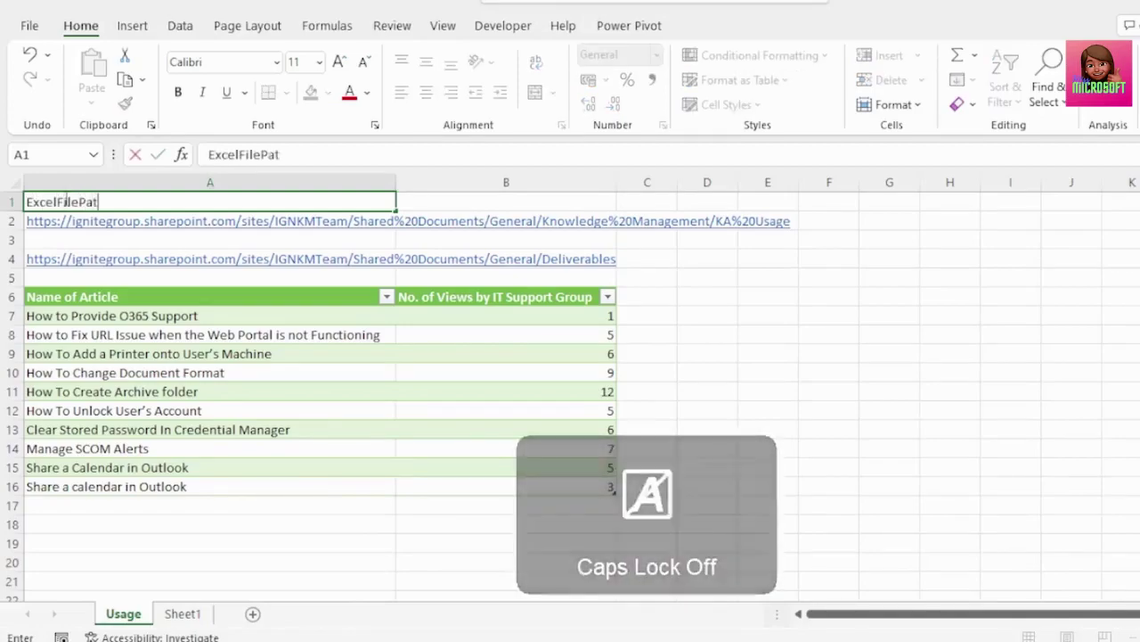
pyautogui.write('h')
pyautogui.press('Return')
# Step: Convert A1:A2 into a table with headers
pyautogui.click(58, 201)
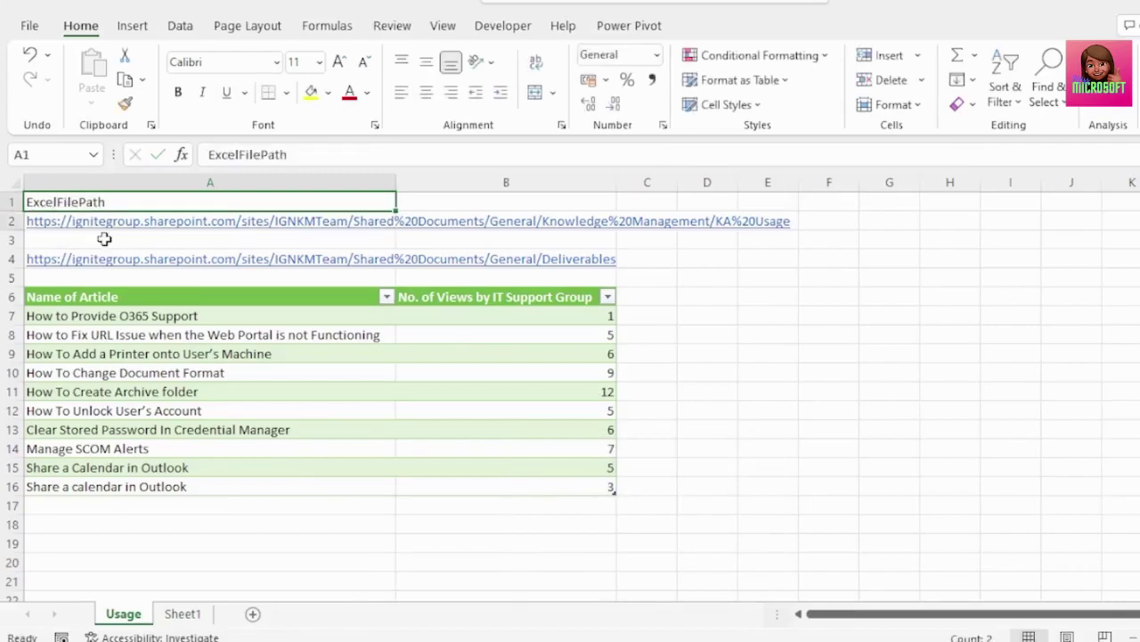
pyautogui.hotkey('shift', 'Down')
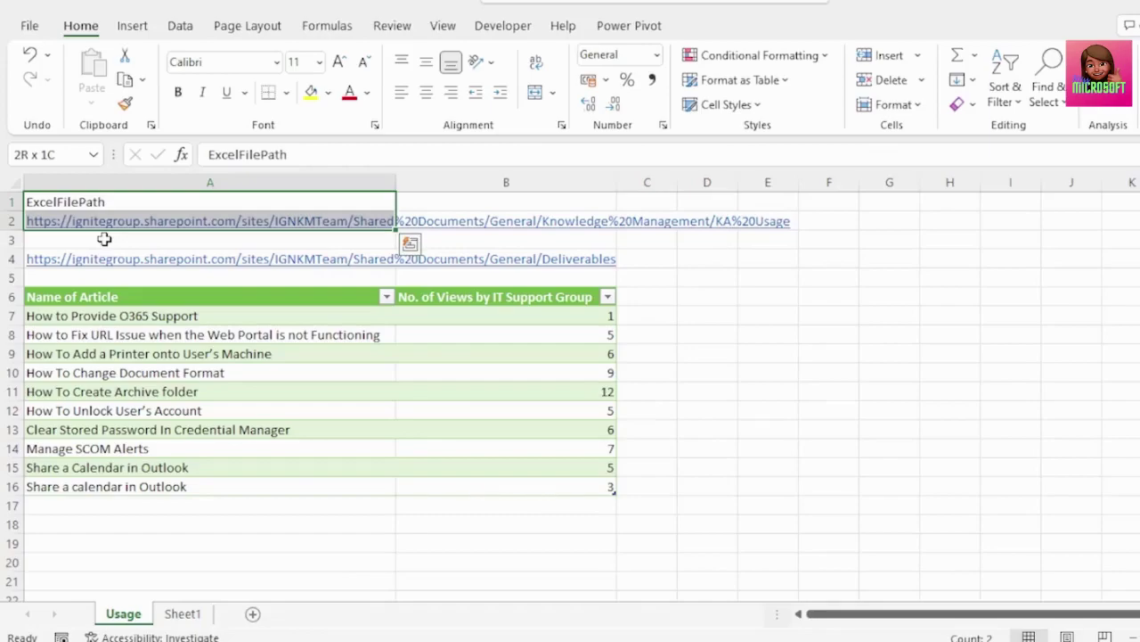
pyautogui.hotkey('ctrl', 't')
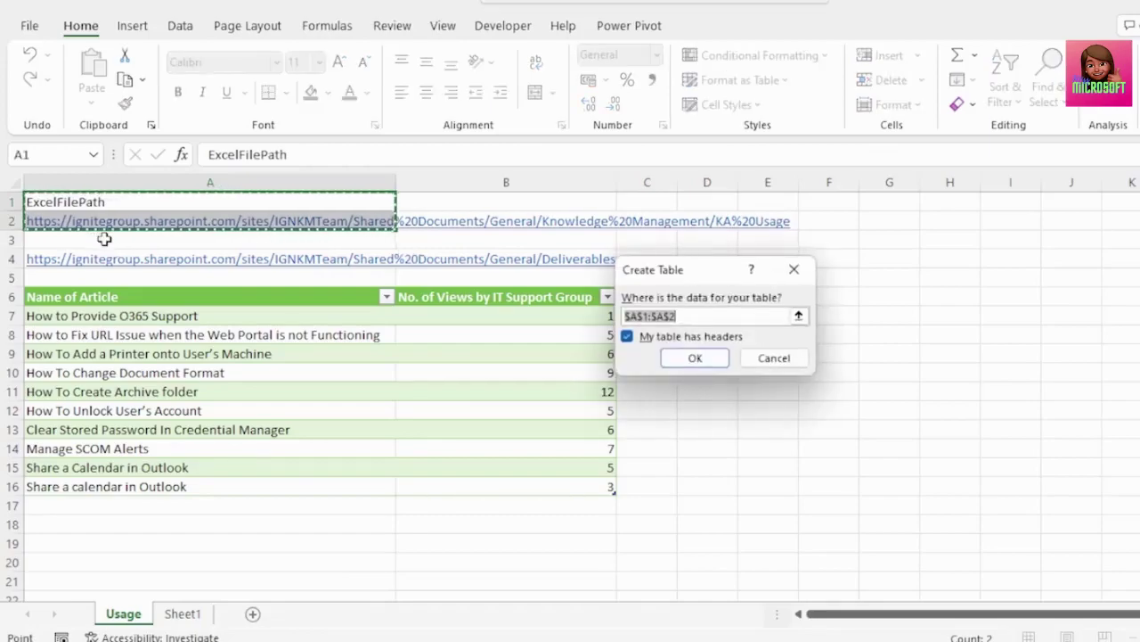
pyautogui.click(694, 359)
# Step: Rename the new table to ExcelFilePath
pyautogui.click(60, 79)
pyautogui.write('E')
pyautogui.press('capslock')
pyautogui.write('xcel')
pyautogui.press('capslock')
pyautogui.write('F')
pyautogui.press('capslock')
pyautogui.write('ilePath')
pyautogui.press('Return')
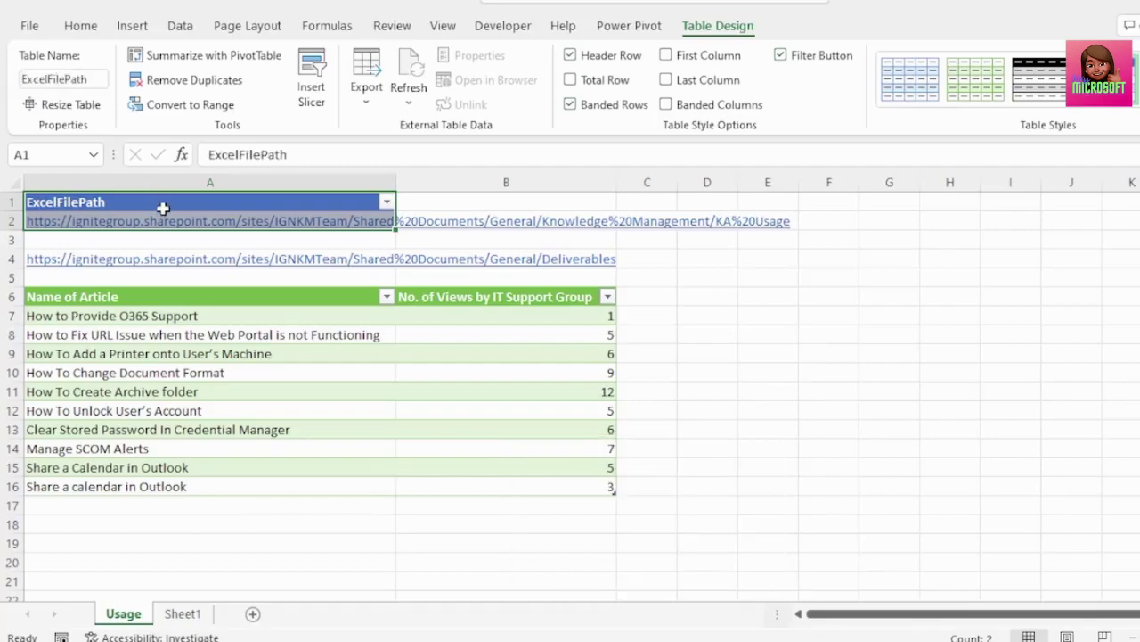
# Step: Load the ExcelFilePath table into Power Query, delete Changed Type, and drill down to the URL text
pyautogui.rightClick(165, 212)
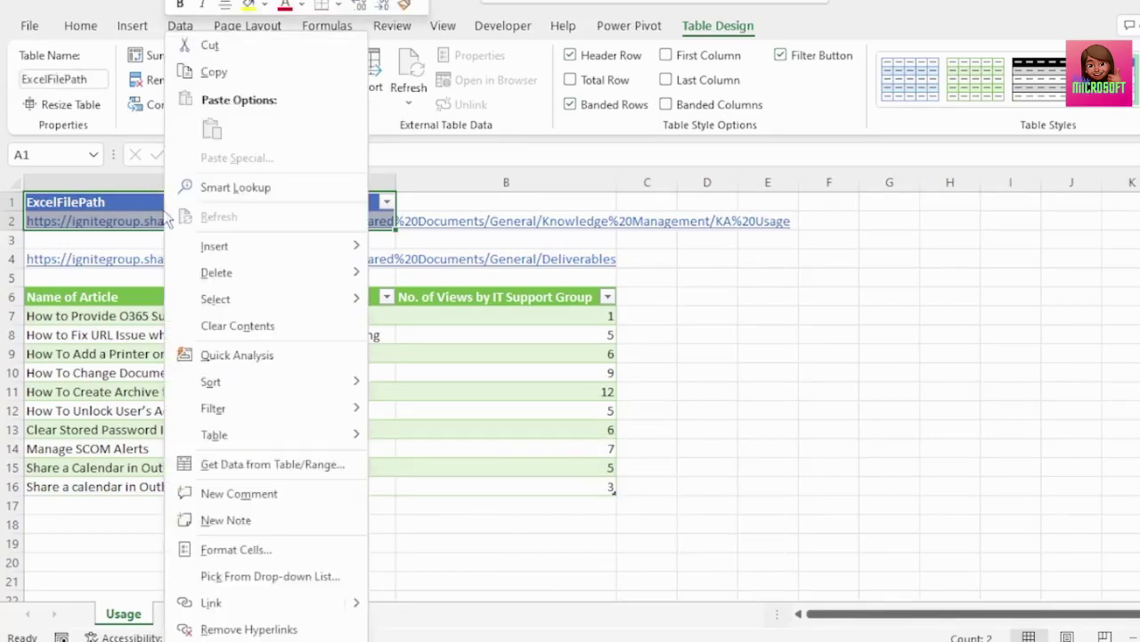
pyautogui.click(229, 473)
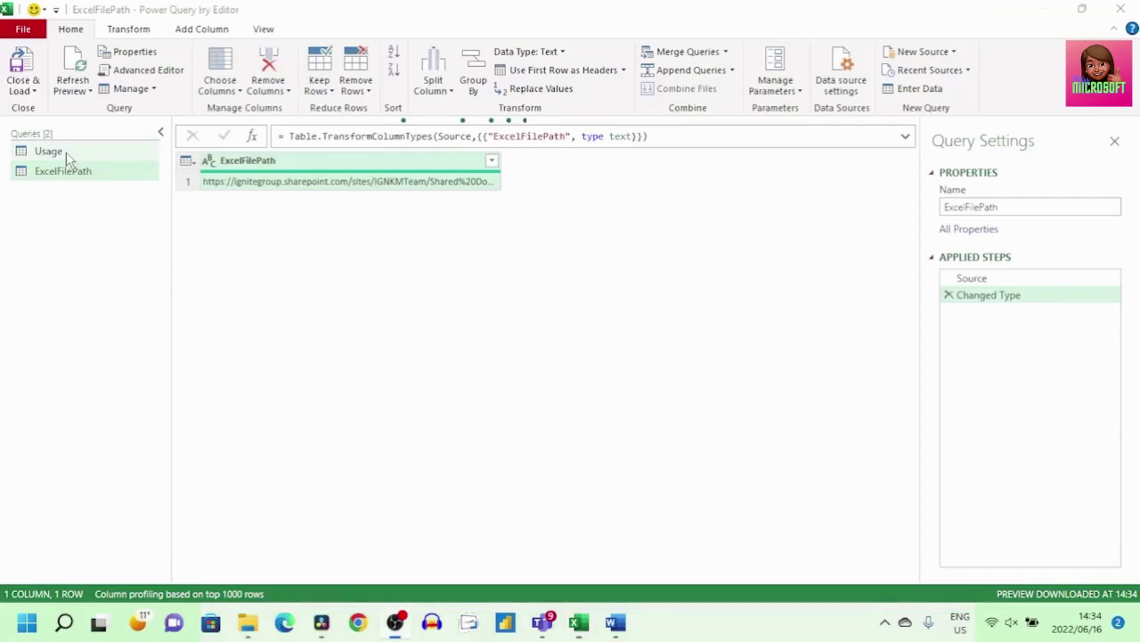
pyautogui.click(949, 296)
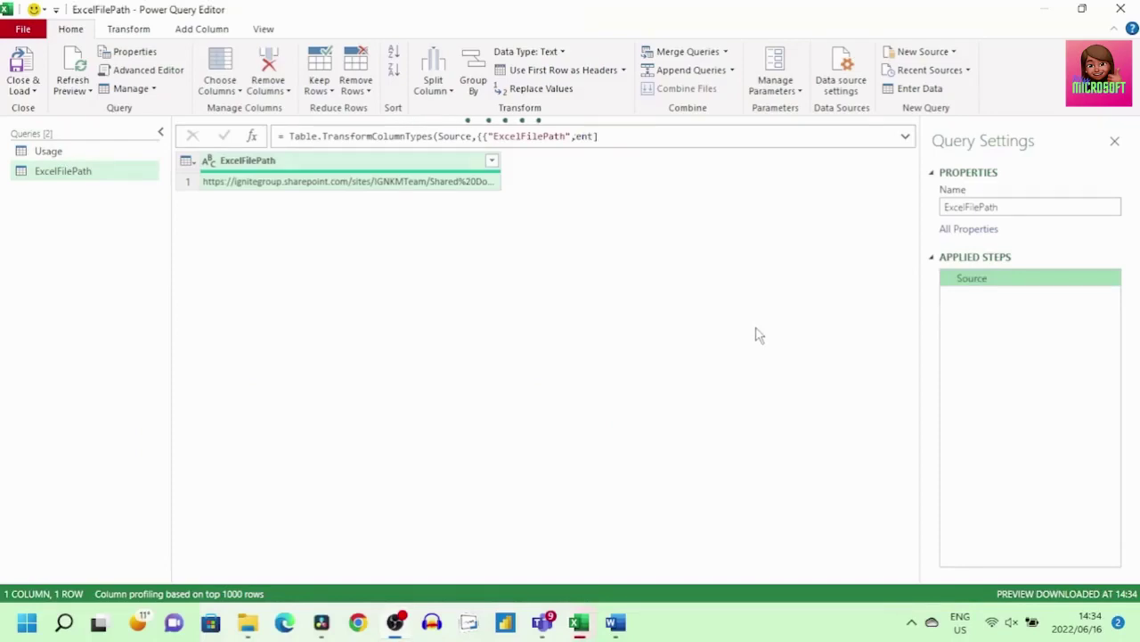
pyautogui.rightClick(484, 184)
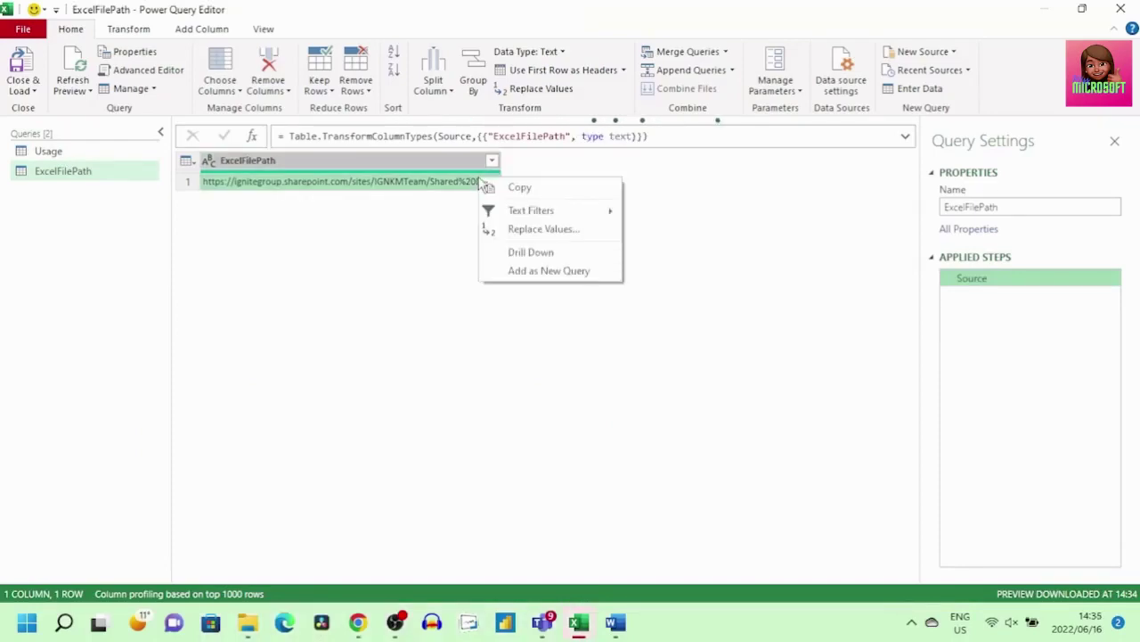
pyautogui.click(530, 252)
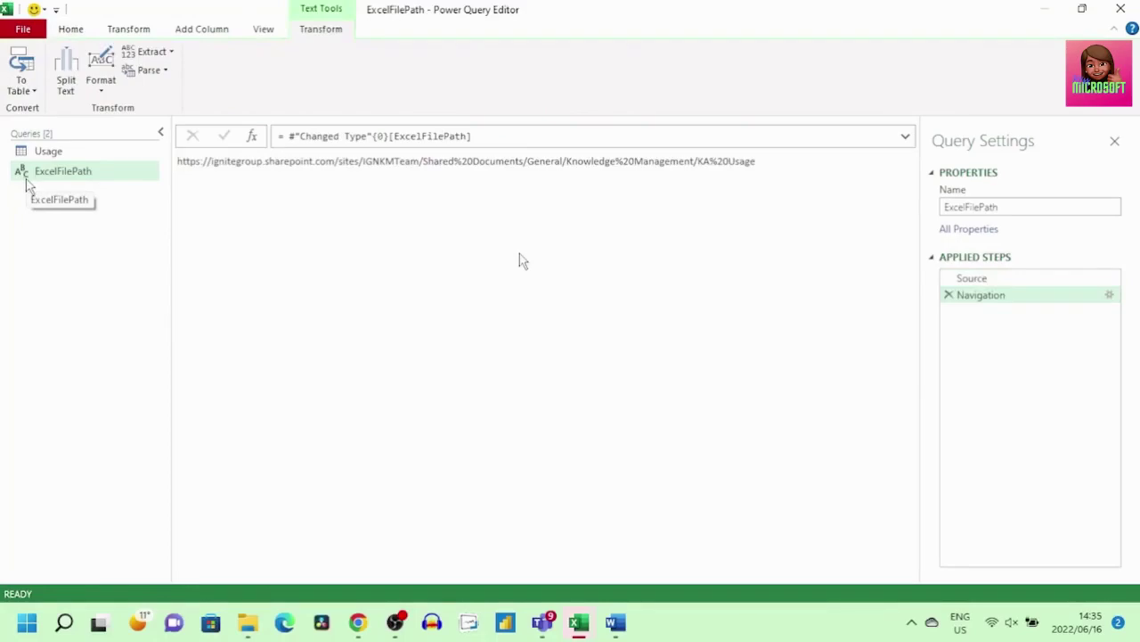
# Step: Open the Usage query's Source step and expand its Excel.Workbook formula to examine the hard-coded URL
pyautogui.click(52, 153)
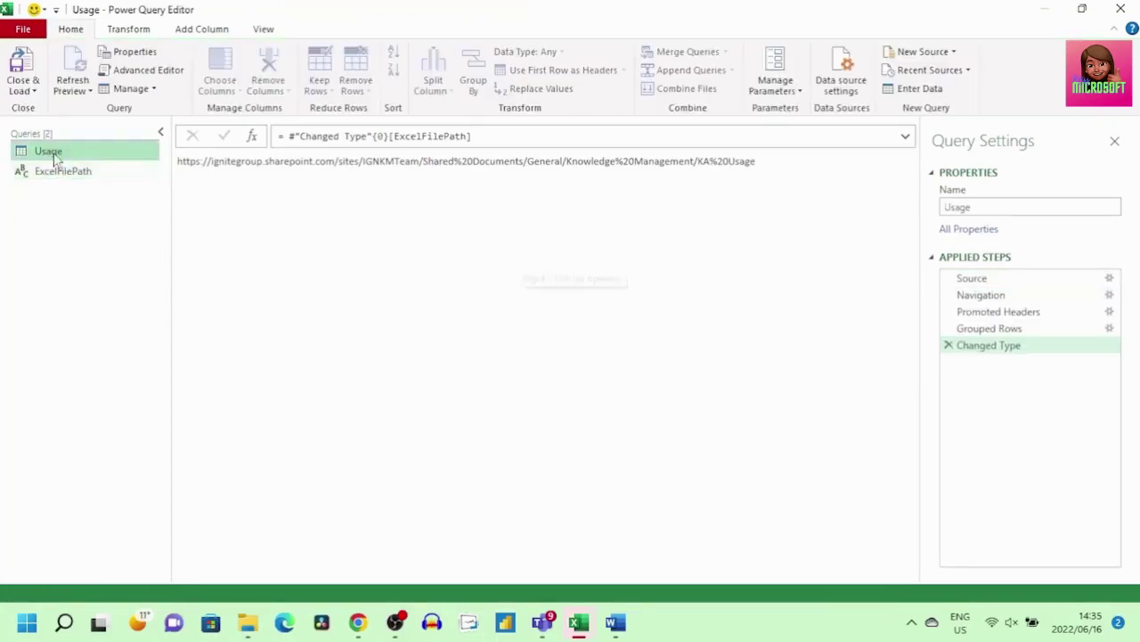
pyautogui.click(987, 280)
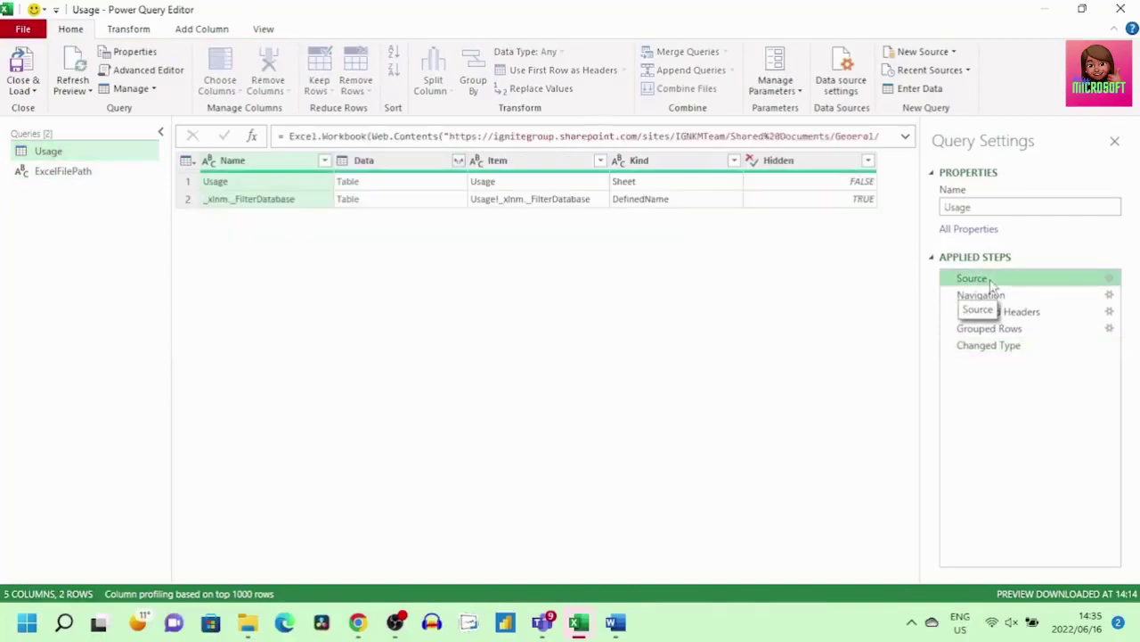
pyautogui.click(905, 139)
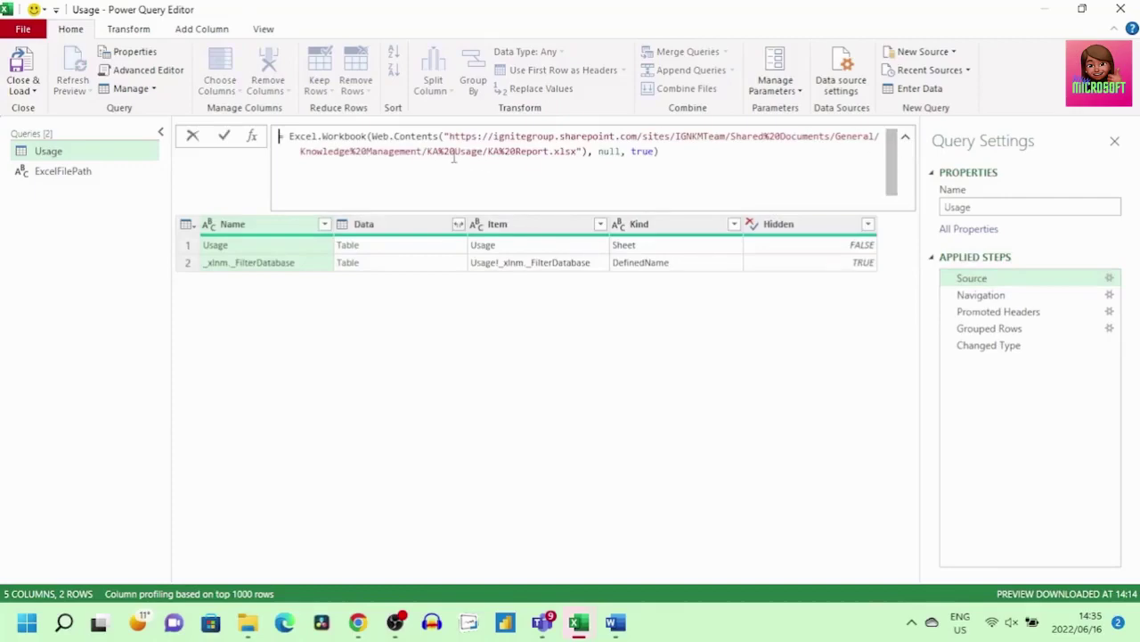
pyautogui.moveTo(289, 137); pyautogui.dragTo(367, 136)
pyautogui.moveTo(367, 135)
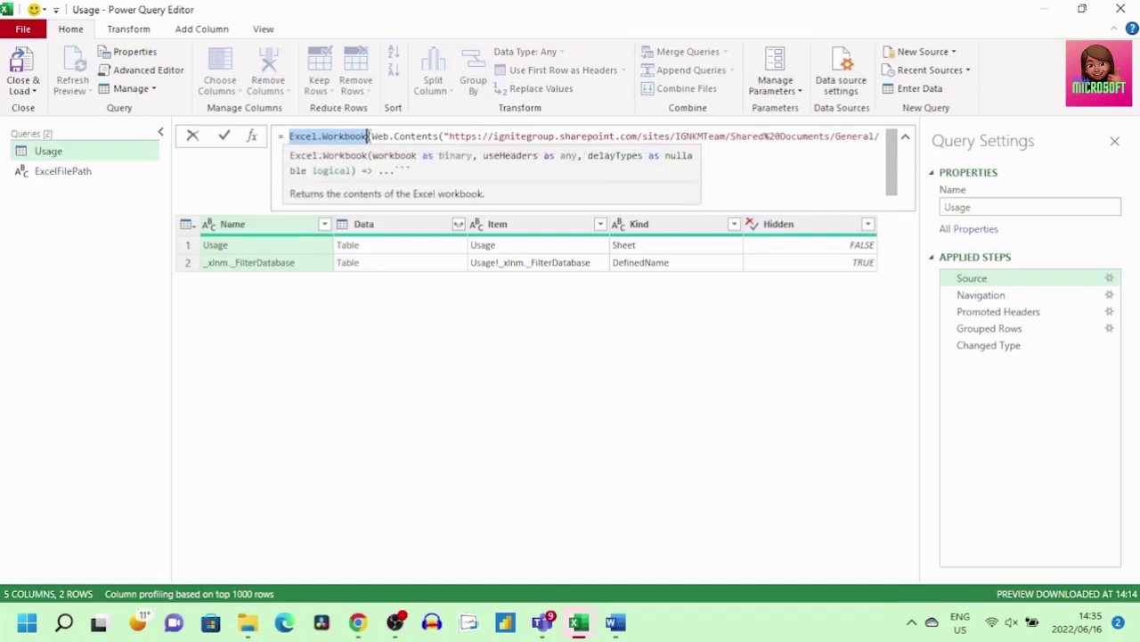
pyautogui.moveTo(445, 137); pyautogui.dragTo(582, 152)
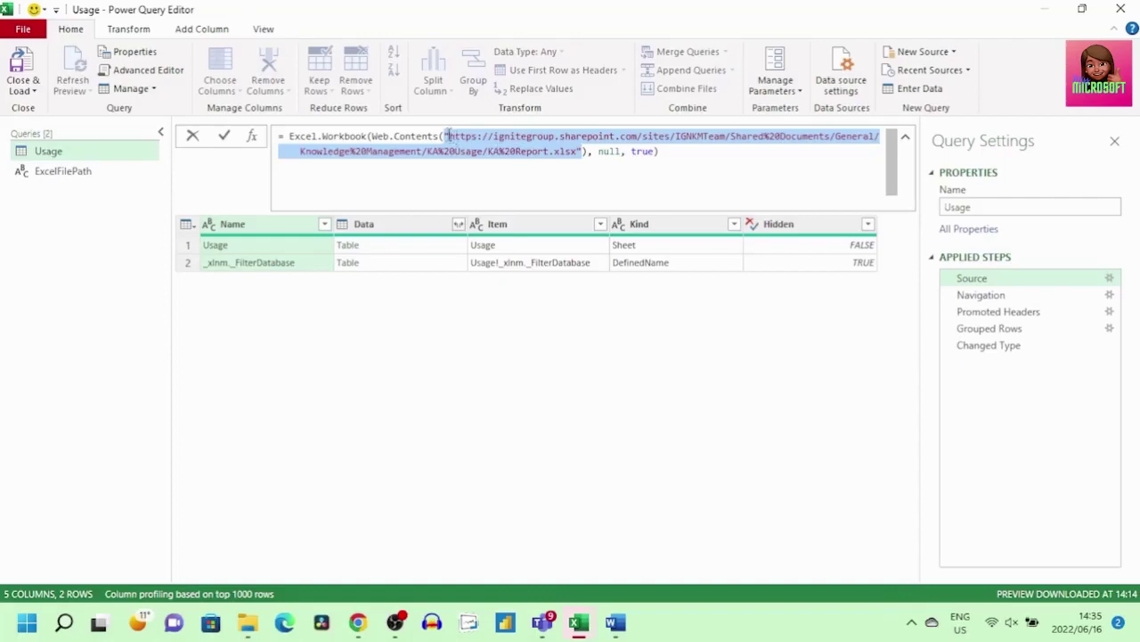
# Step: Replace the URL's hard-coded folder with ExcelFilePath & "/KA%20Report.xlsx" in the Source formula
pyautogui.moveTo(445, 135); pyautogui.dragTo(486, 151)
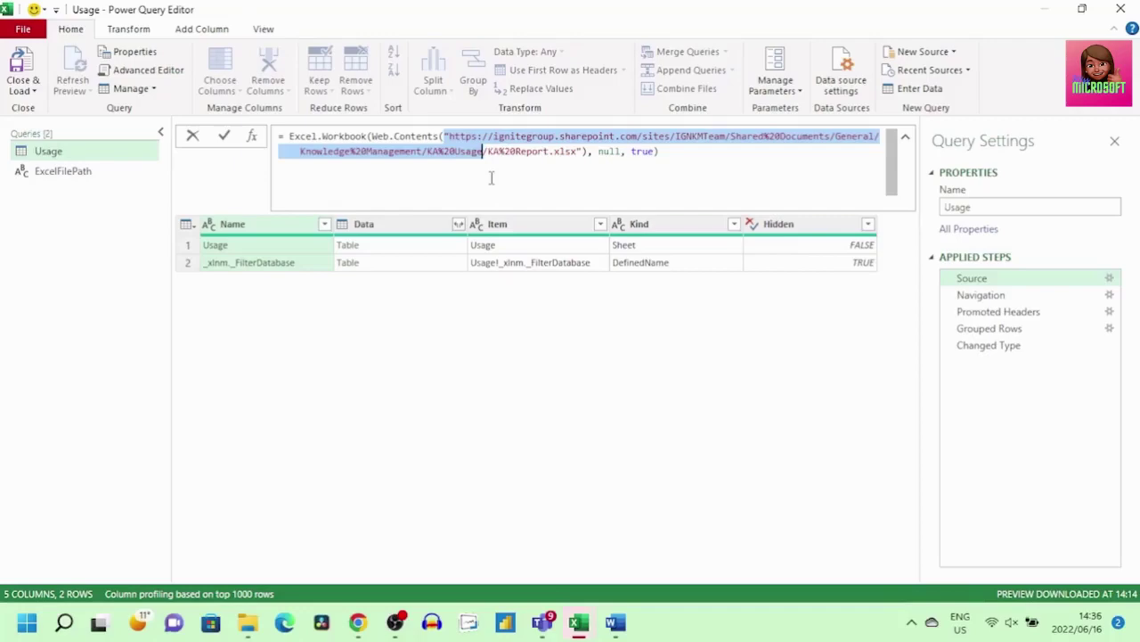
pyautogui.press('BackSpace')
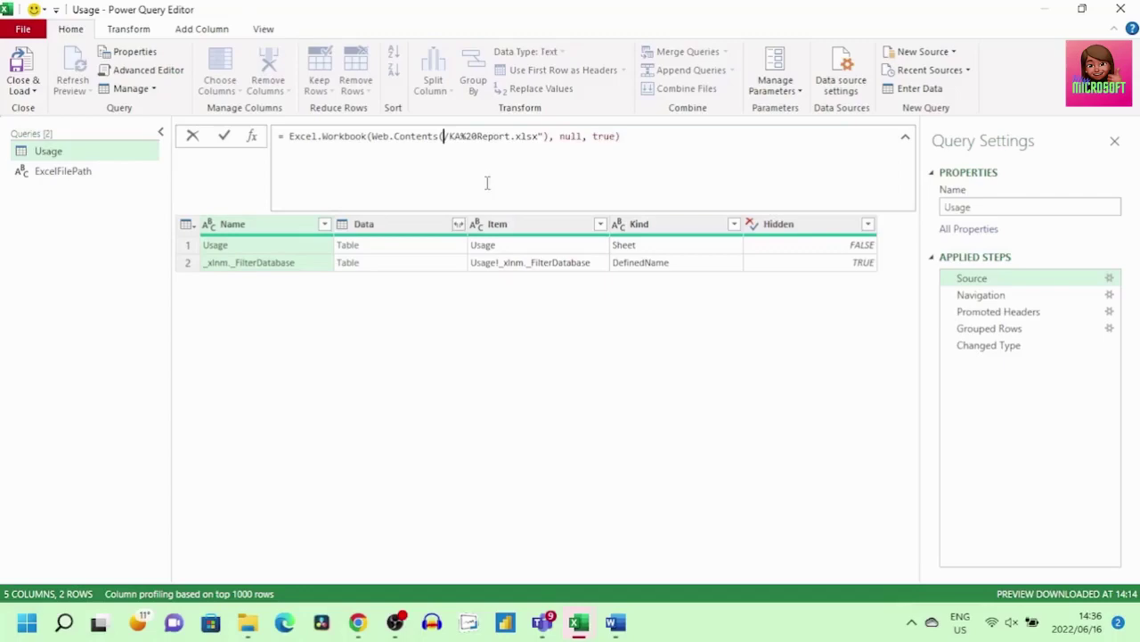
pyautogui.press('capslock')
pyautogui.write('E')
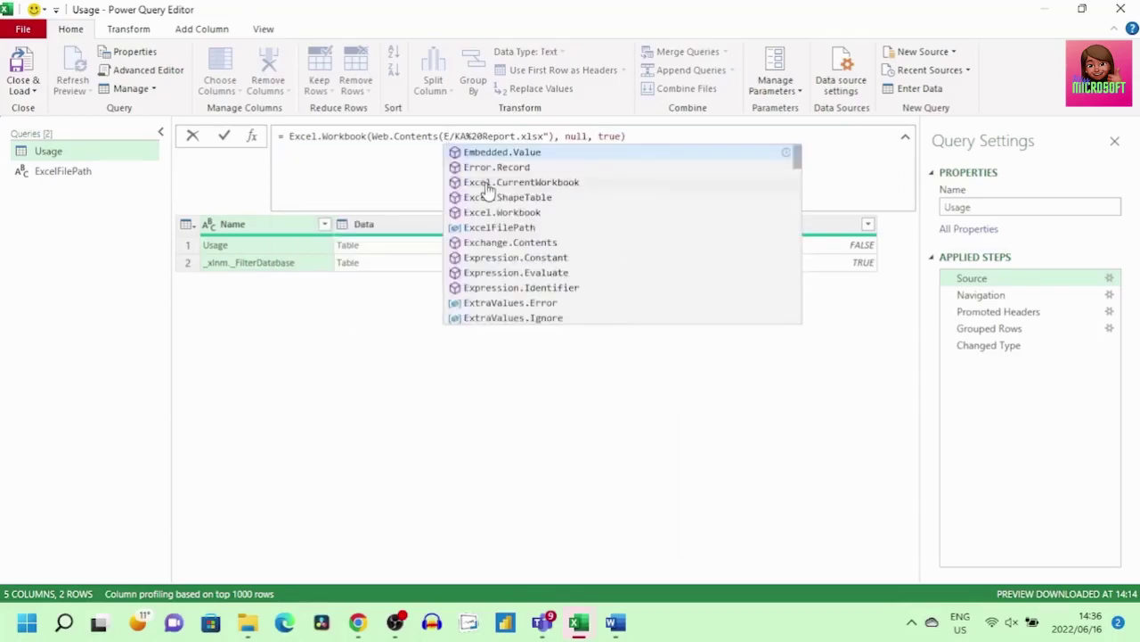
pyautogui.write('x')
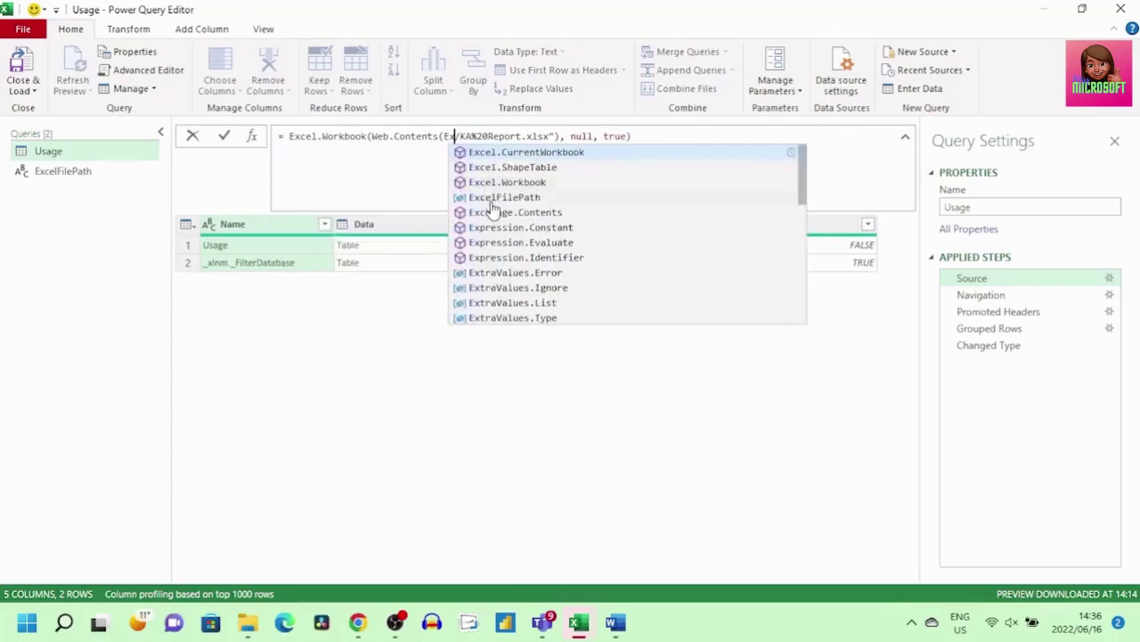
pyautogui.click(489, 200)
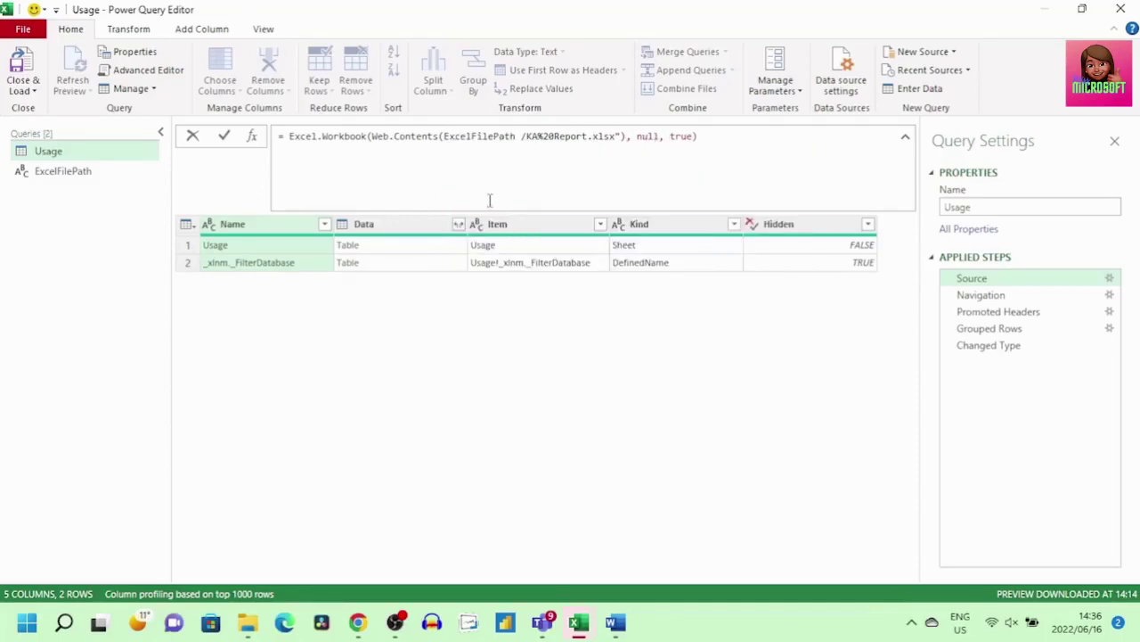
pyautogui.write('&')
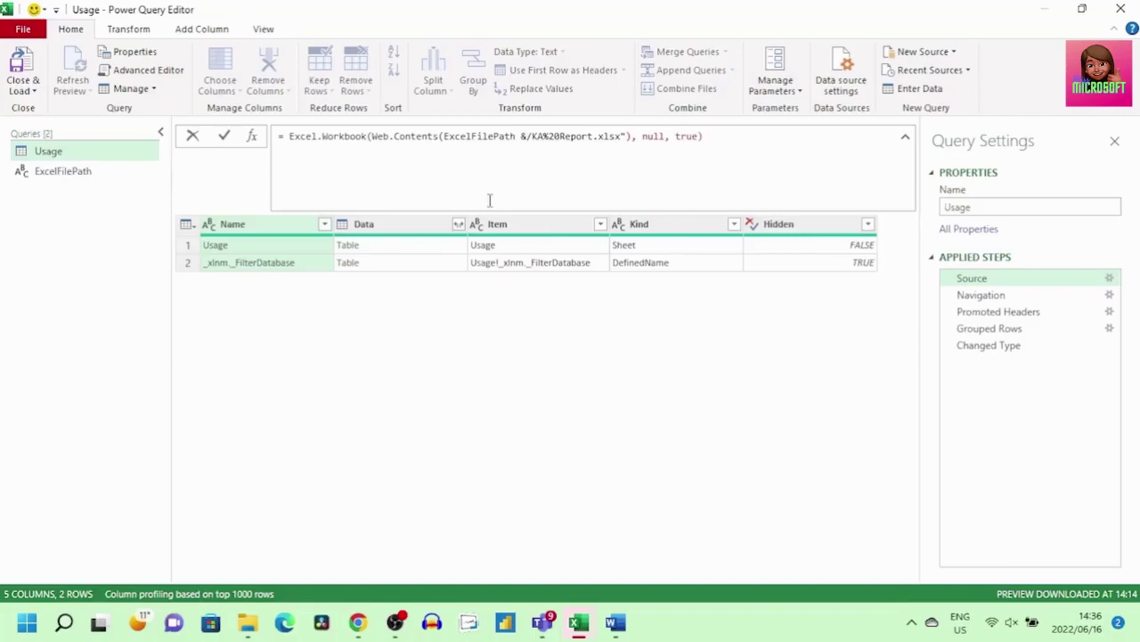
pyautogui.write('"')
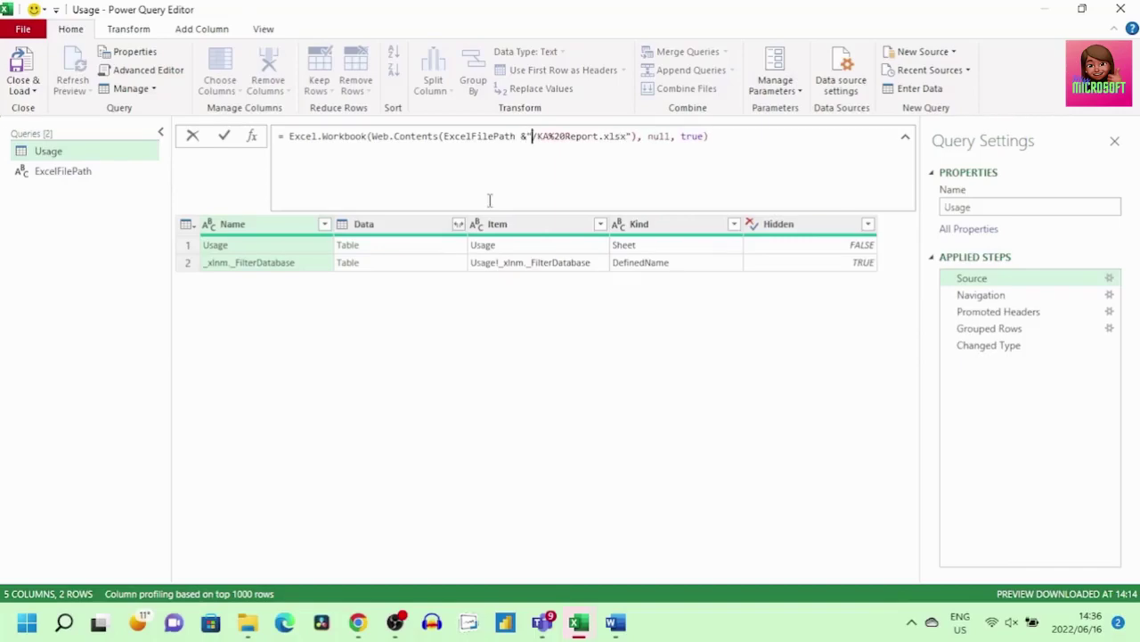
pyautogui.moveTo(532, 136); pyautogui.dragTo(638, 135)
pyautogui.press('Return')
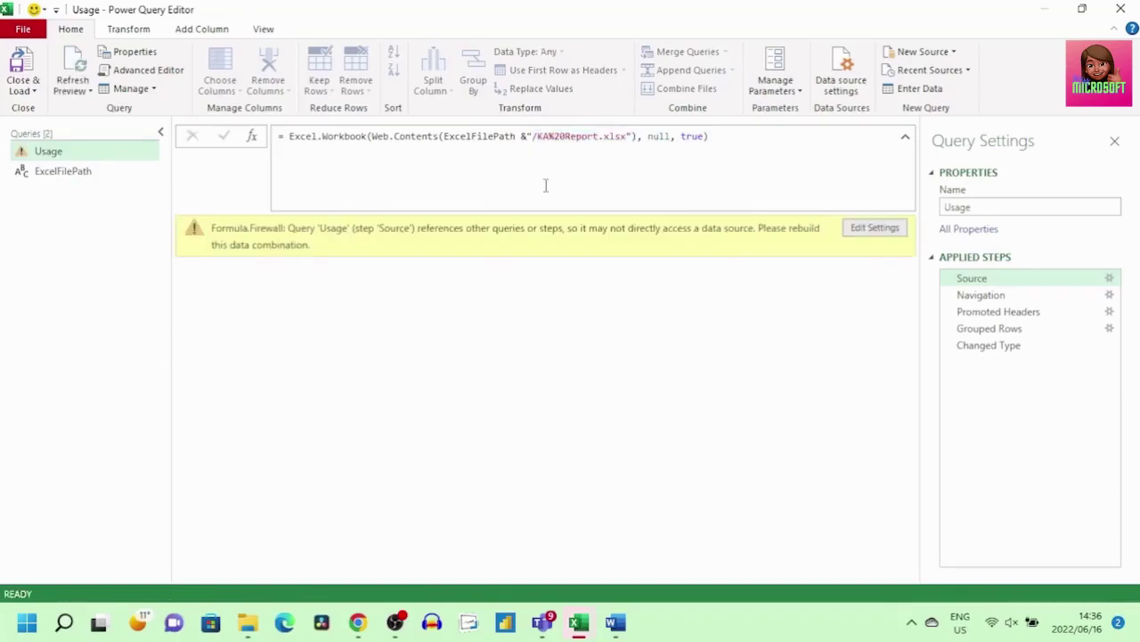
pyautogui.moveTo(213, 228); pyautogui.dragTo(817, 255)
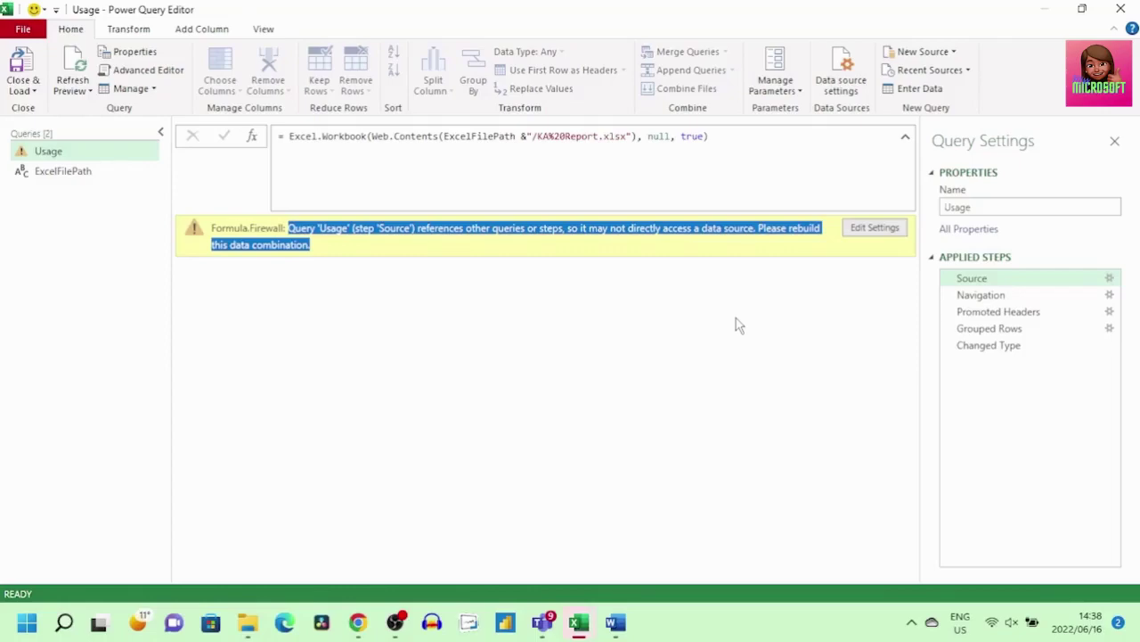
# Step: Set this workbook's Query Options privacy setting to Ignore the Privacy Levels
pyautogui.click(24, 32)
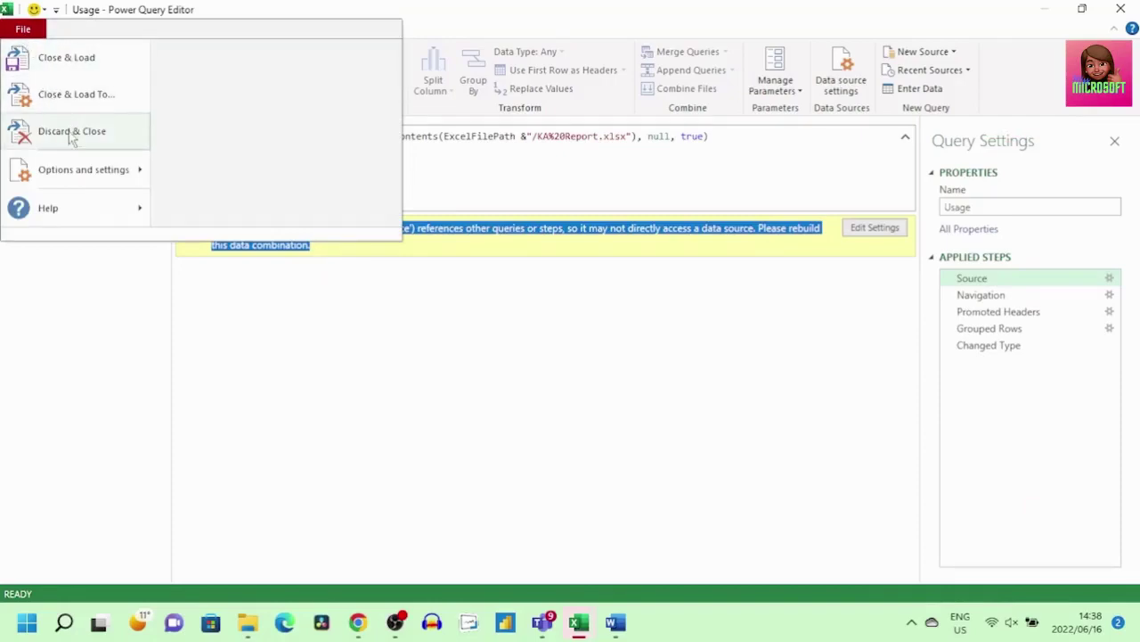
pyautogui.moveTo(86, 183)
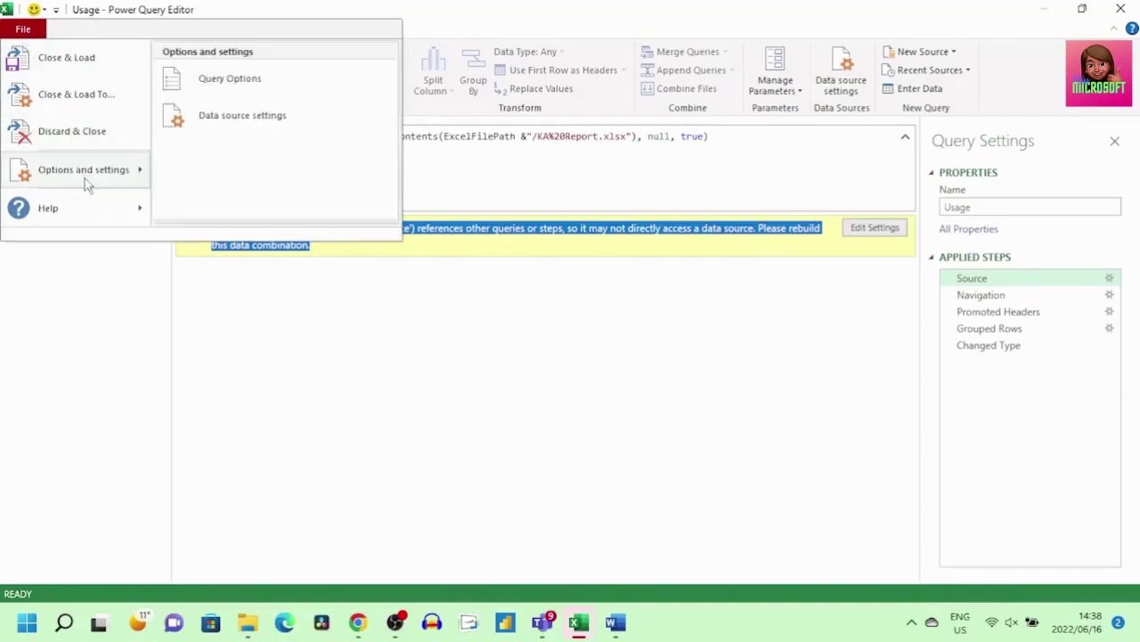
pyautogui.click(230, 87)
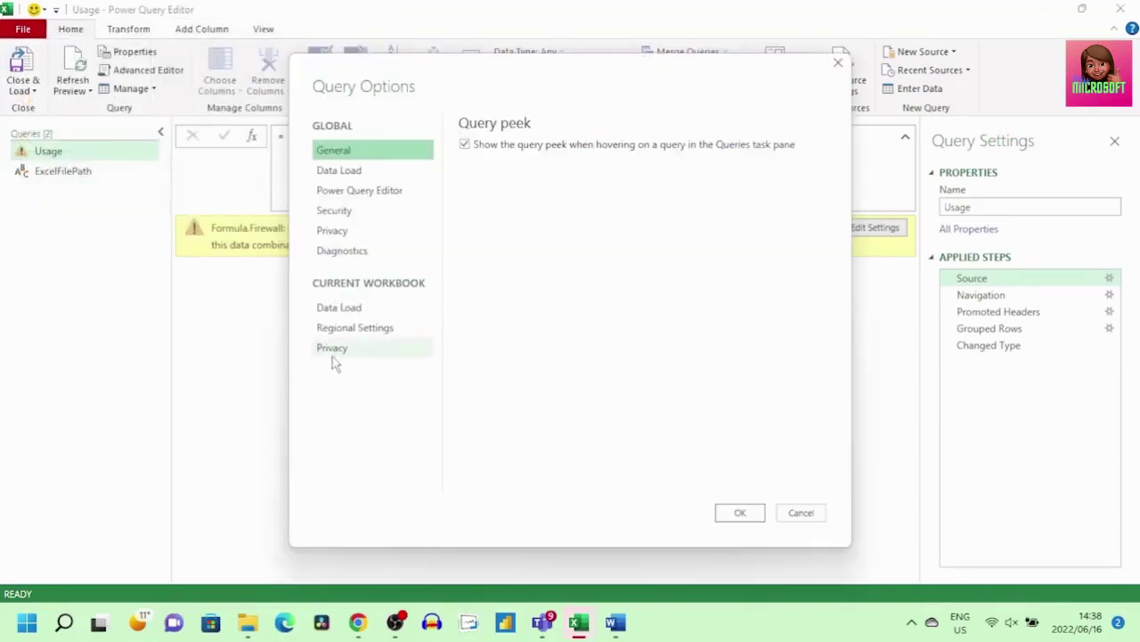
pyautogui.click(332, 356)
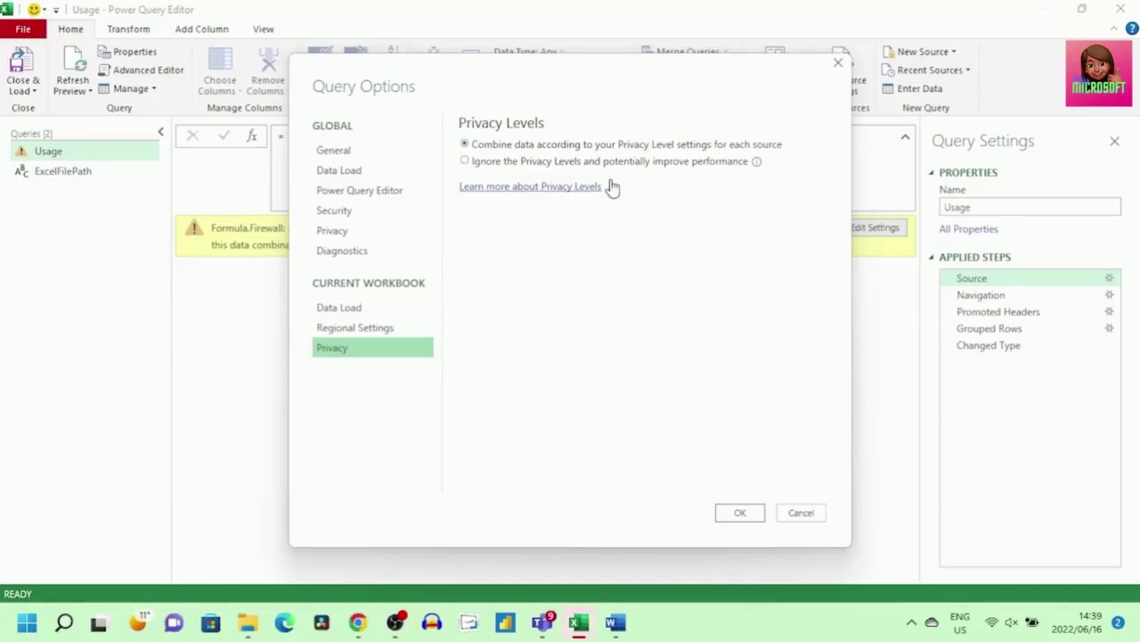
pyautogui.click(465, 164)
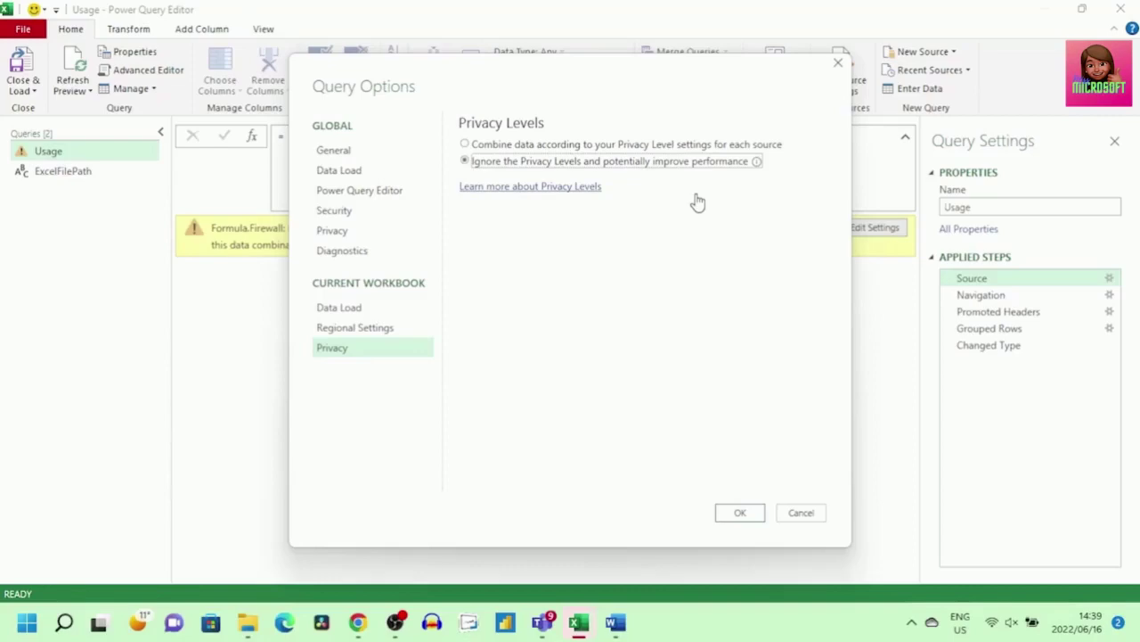
pyautogui.moveTo(755, 163)
pyautogui.click(736, 517)
# Step: Refresh the Usage preview to clear the firewall error, then Close & Load the queries
pyautogui.hotkey('ctrl', 'a')
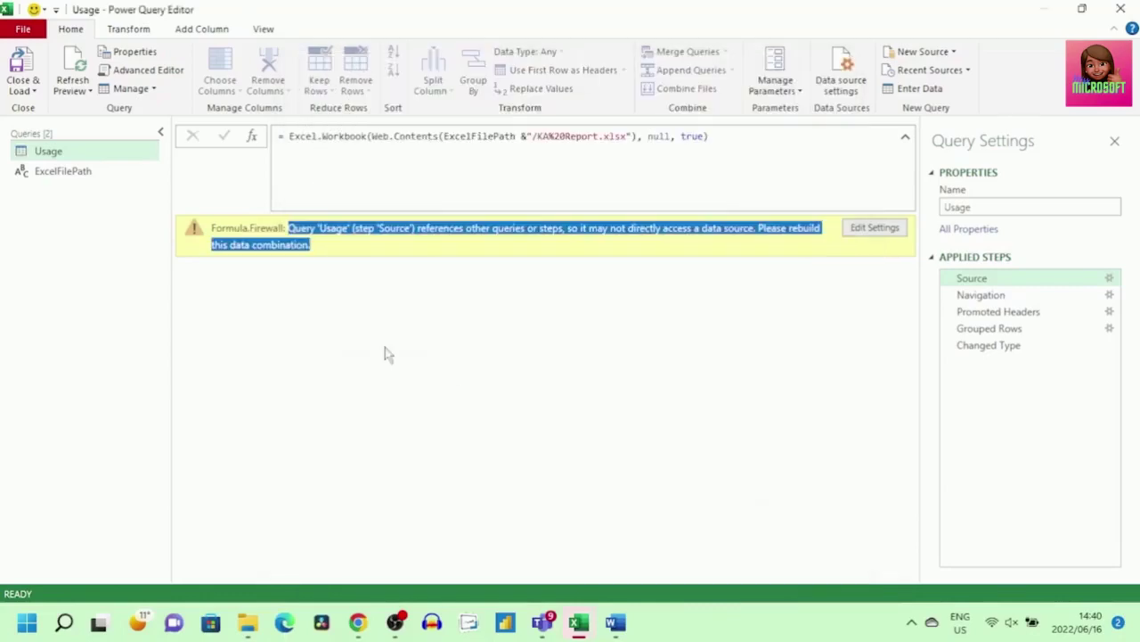
pyautogui.click(75, 64)
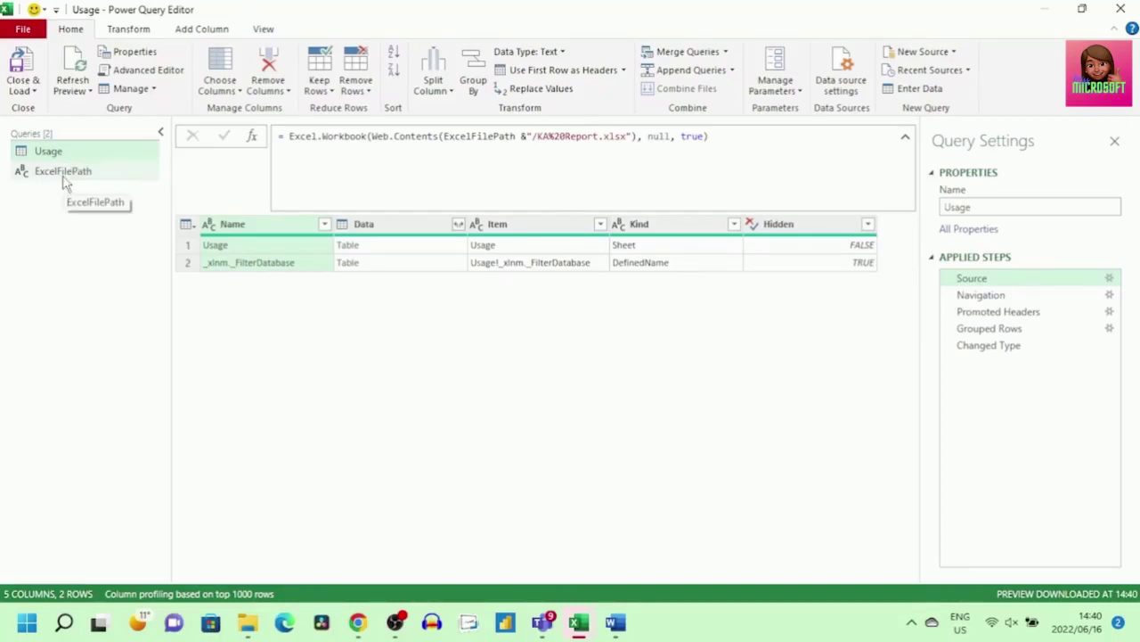
pyautogui.click(27, 90)
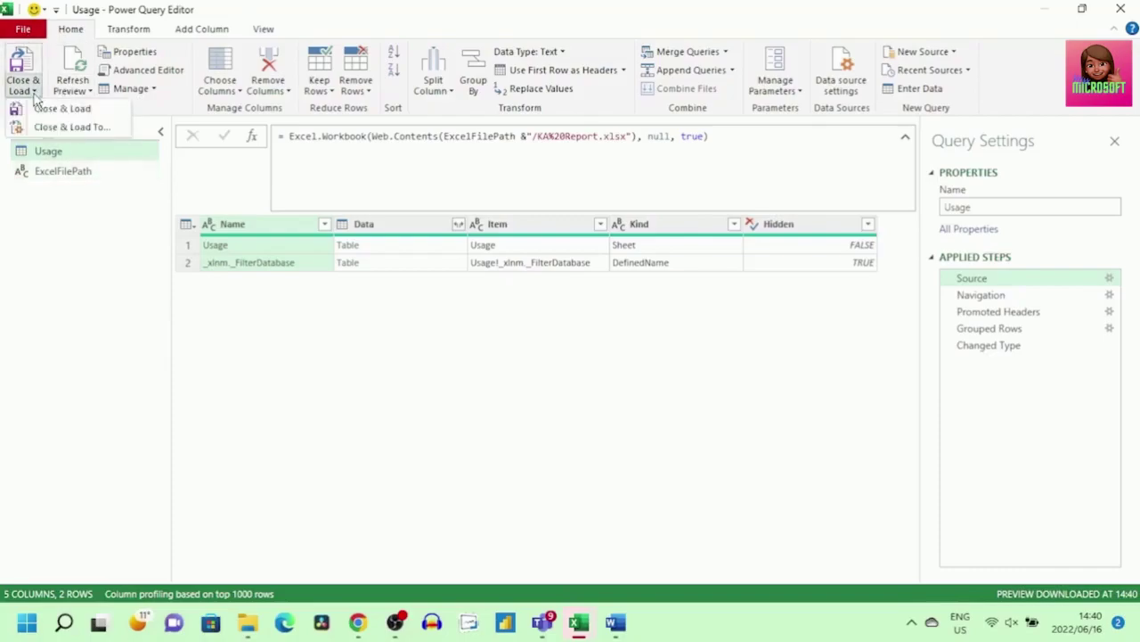
pyautogui.click(53, 109)
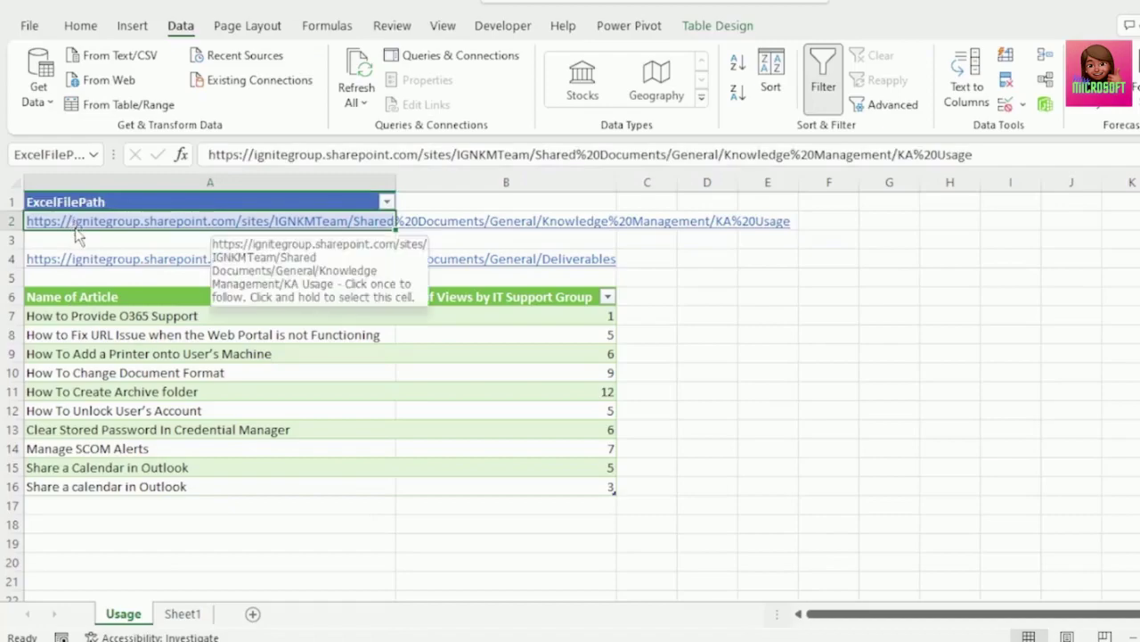
# Step: Move the Deliverables folder URL into ExcelFilePath cell A2 and Refresh All to update the article rows
pyautogui.moveTo(78, 254); pyautogui.dragTo(79, 294)
pyautogui.click(86, 266)
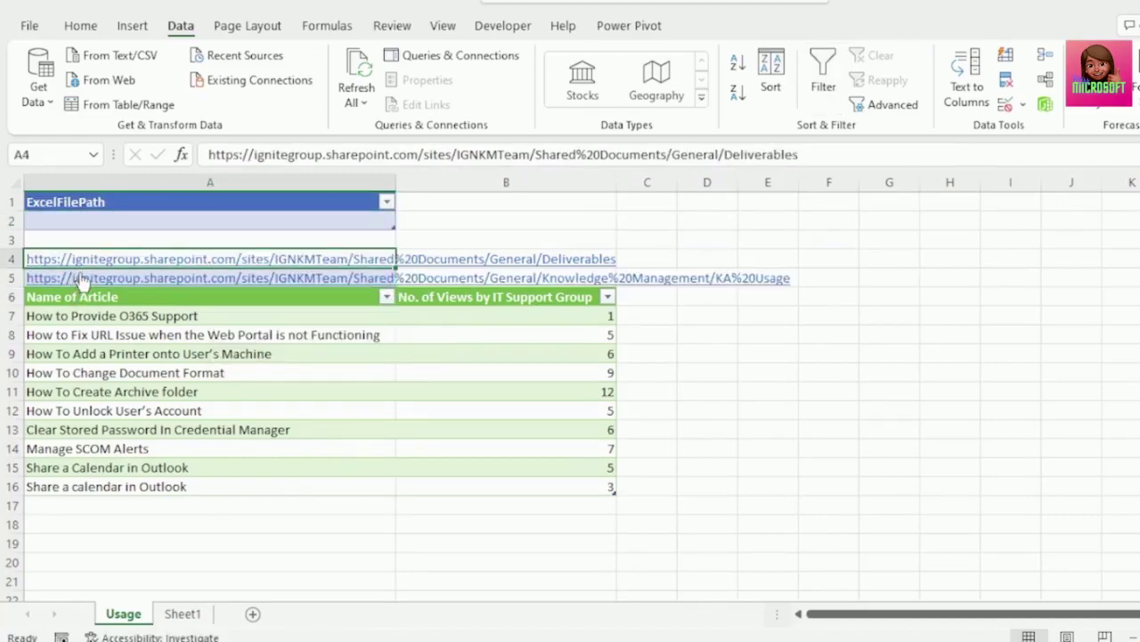
pyautogui.moveTo(85, 267); pyautogui.dragTo(85, 222)
pyautogui.click(361, 73)
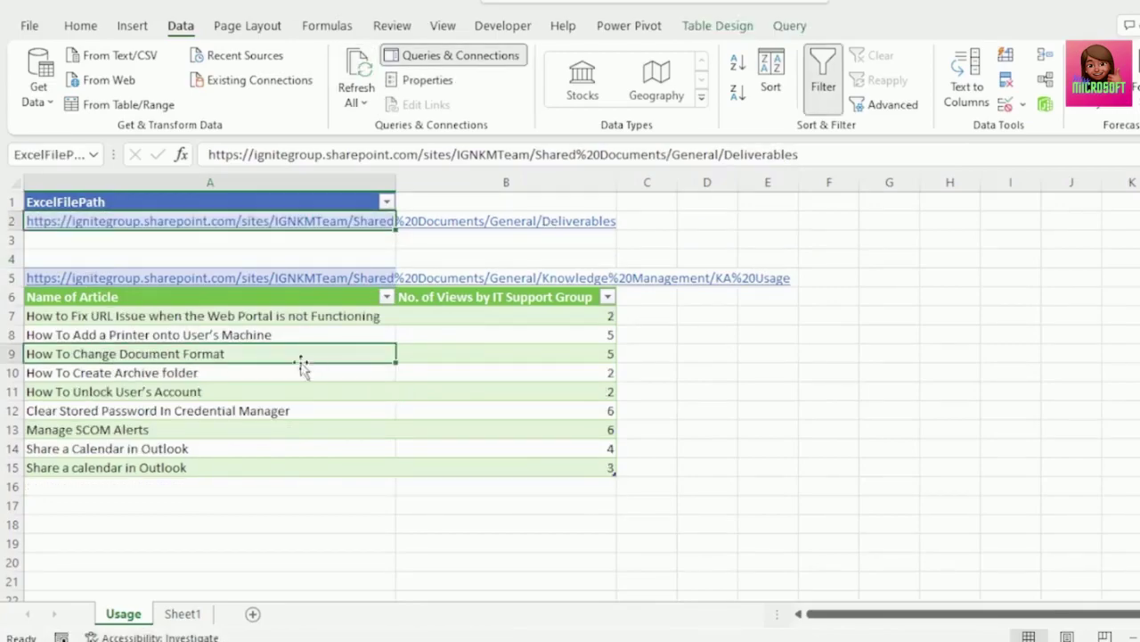
pyautogui.moveTo(220, 312); pyautogui.dragTo(537, 466)
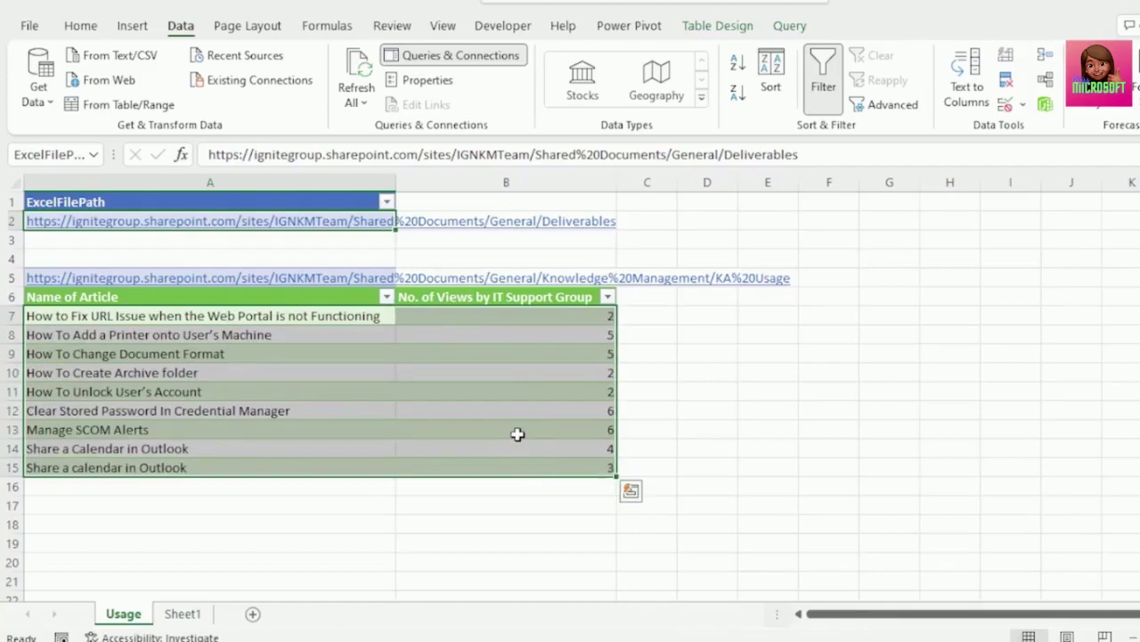